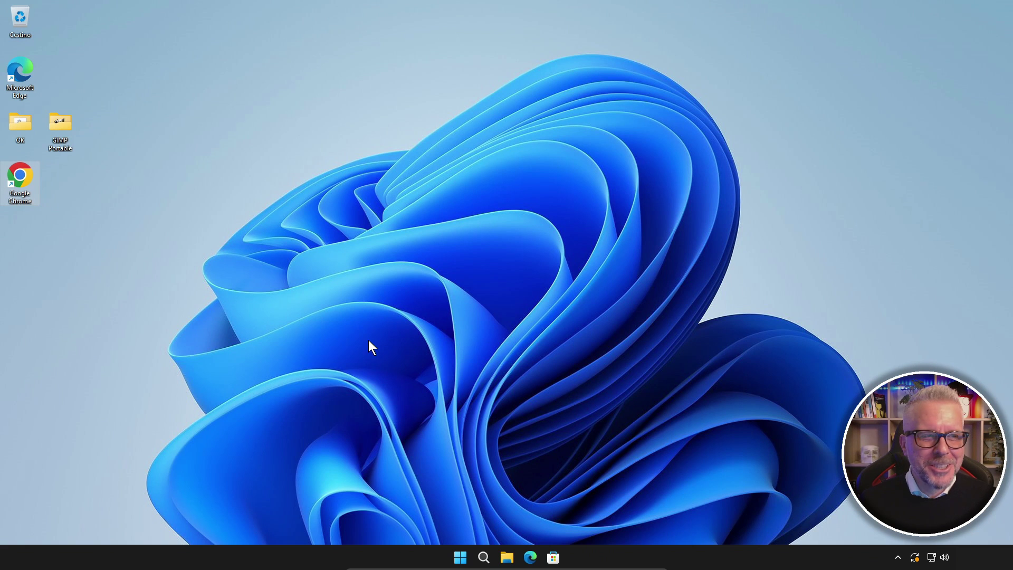
# Step: Open Chrome, search Google for "gentiluomo digitale" and open the Gentiluomo Digitale home page
pyautogui.doubleClick(19, 178)
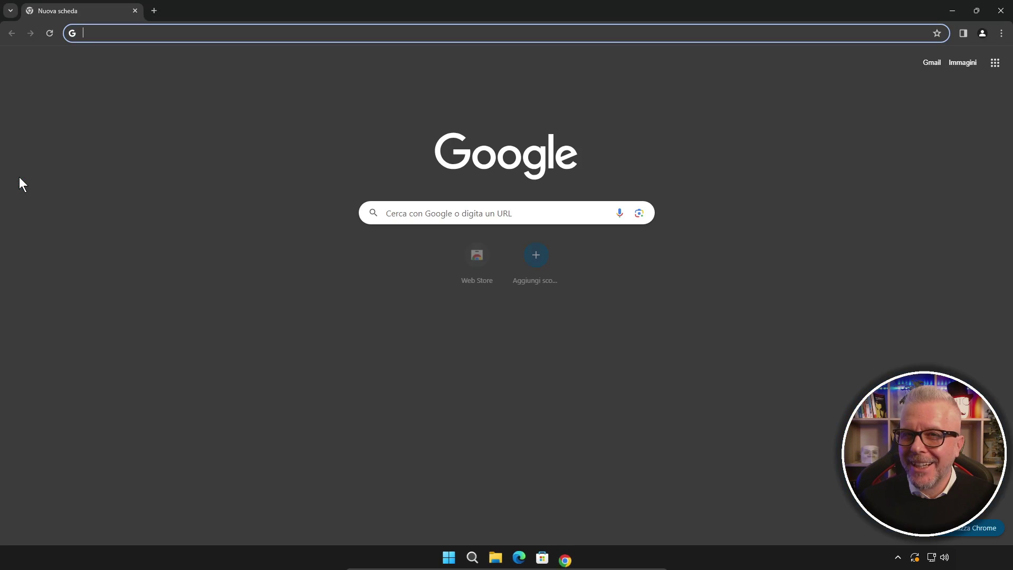
pyautogui.click(434, 213)
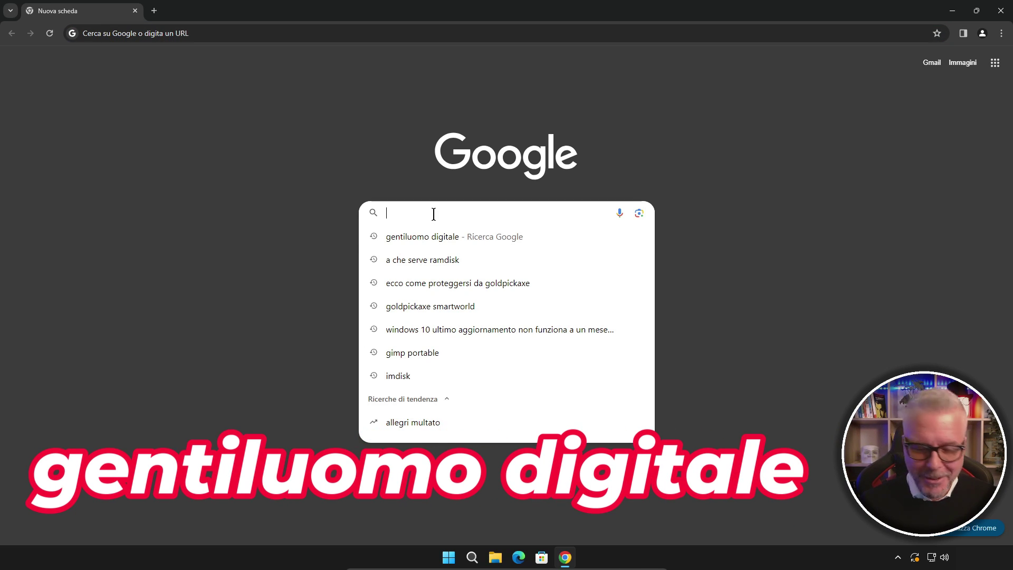
pyautogui.write('gentiluomo digitale')
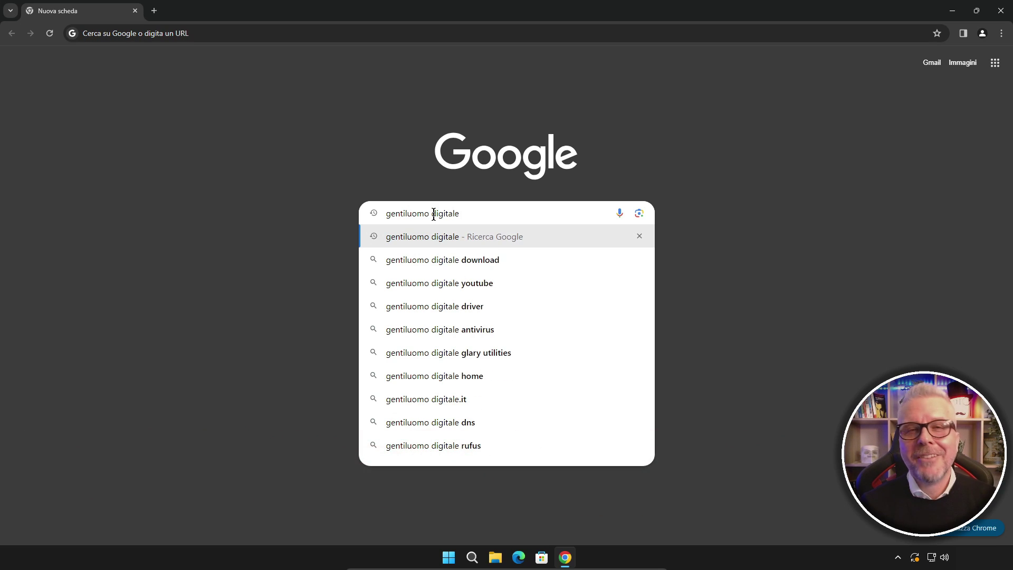
pyautogui.press('Return')
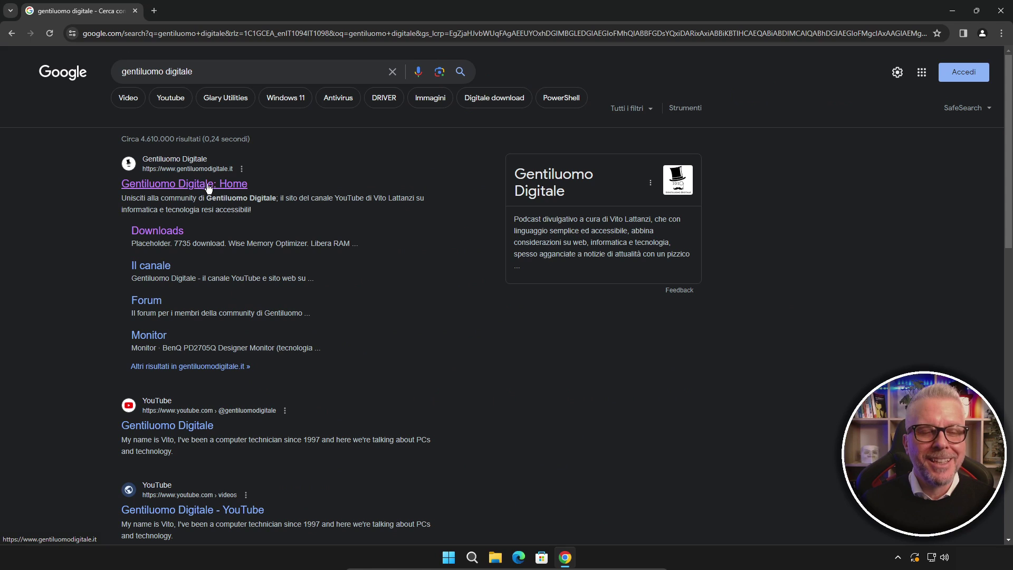
pyautogui.click(407, 275)
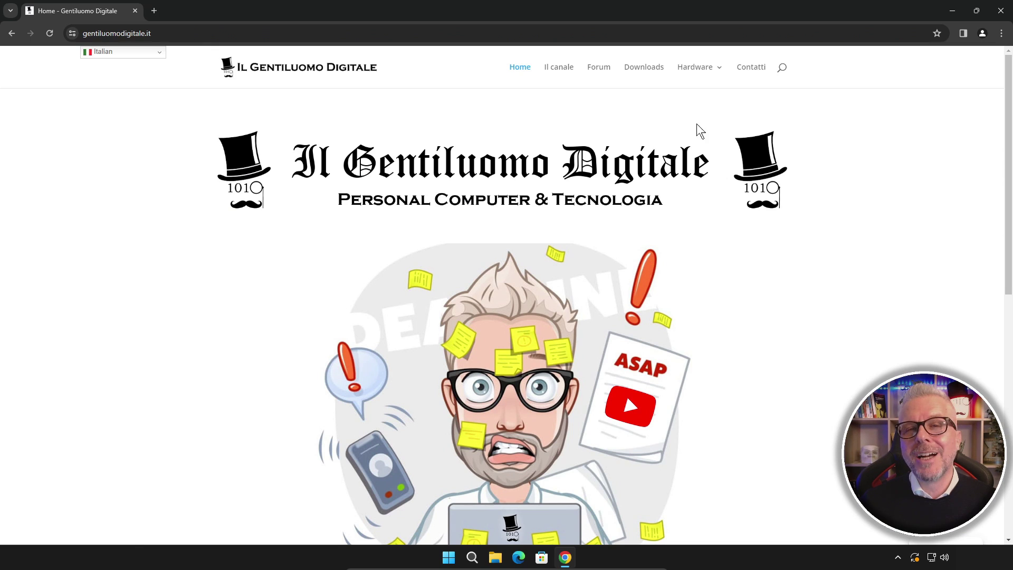
# Step: Download the ImDisk archive ImDiskTk-x64.zip from the site's Downloads page
pyautogui.click(643, 69)
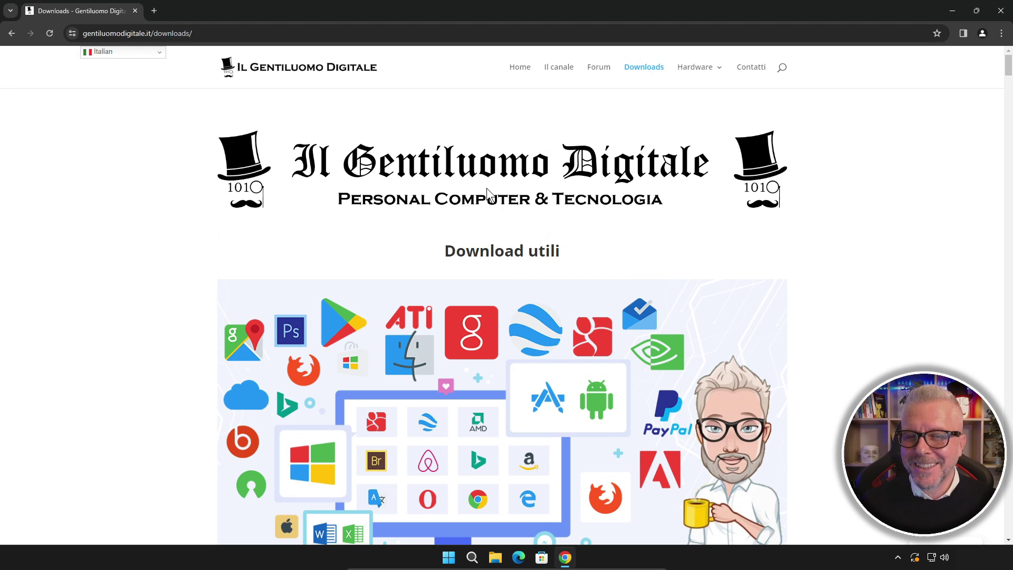
pyautogui.scroll(-8, 486, 188)
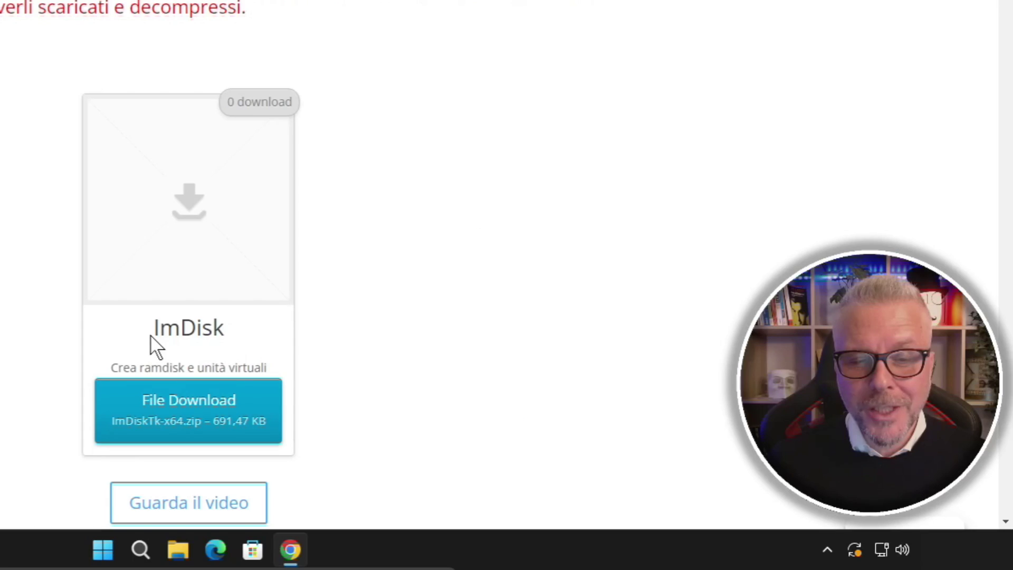
pyautogui.moveTo(479, 429); pyautogui.dragTo(537, 432)
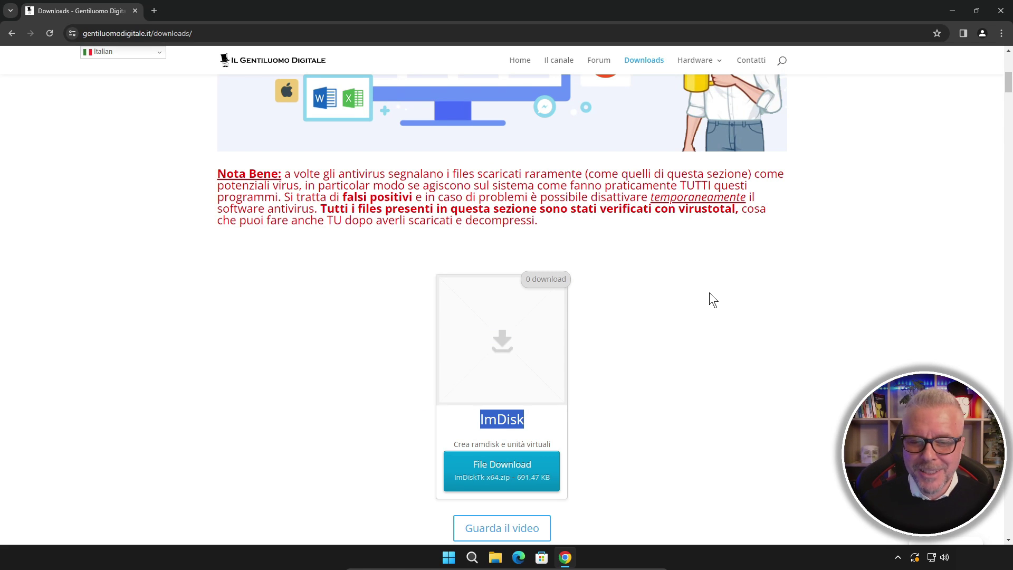
pyautogui.click(491, 472)
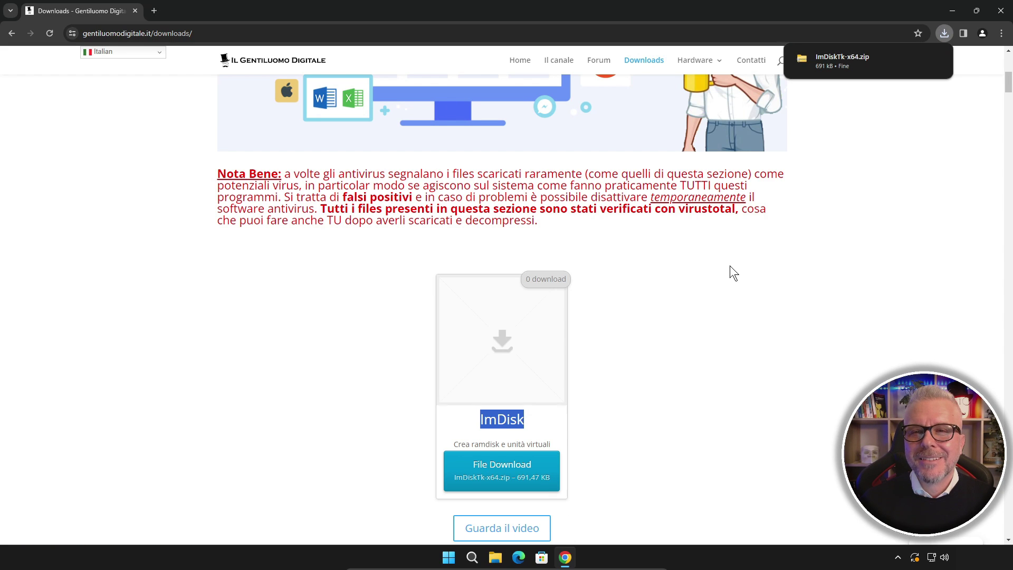
# Step: Show the downloaded ImDiskTk-x64.zip in its folder, close the browser and reposition the folder window
pyautogui.moveTo(915, 58)
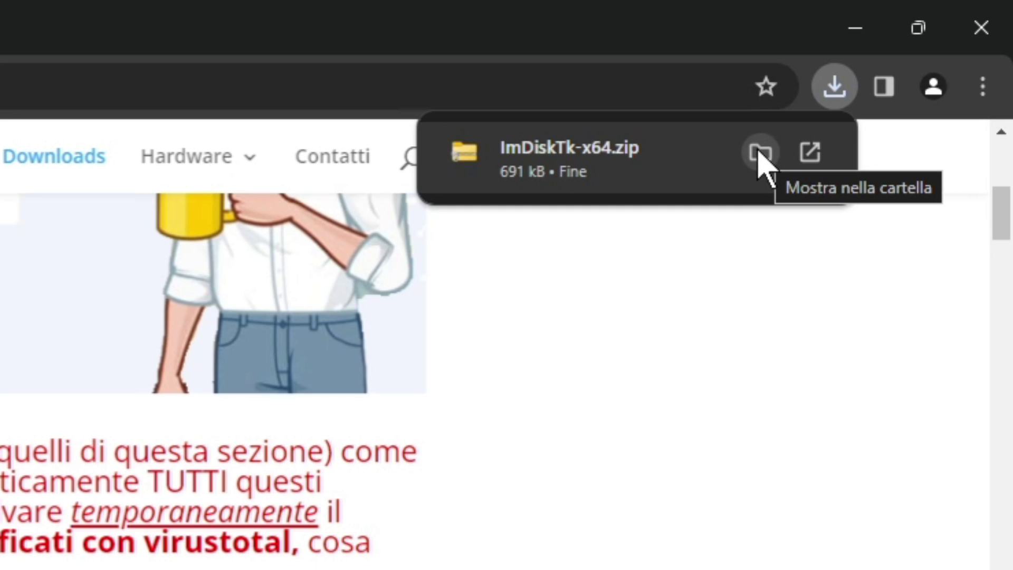
pyautogui.click(760, 152)
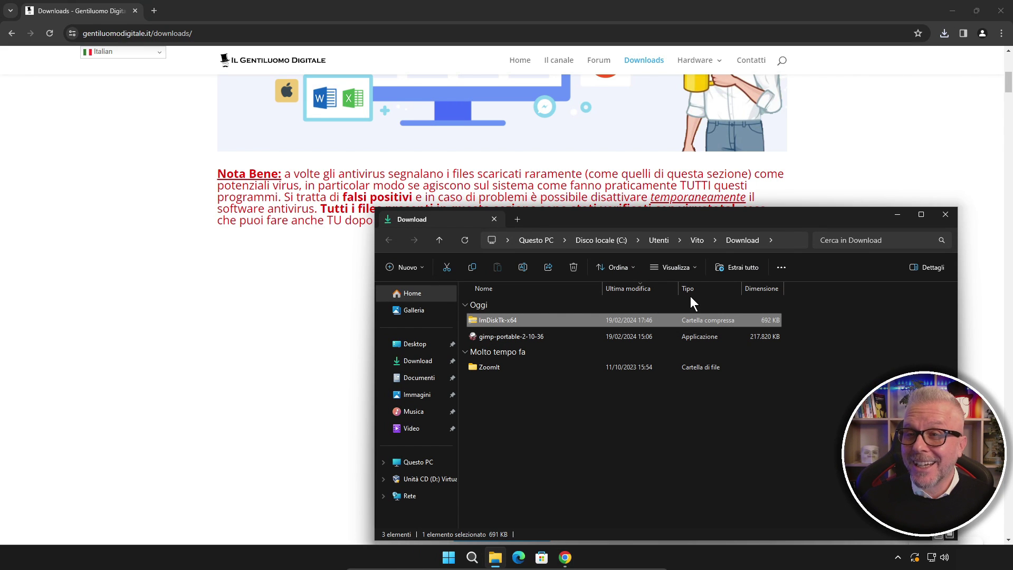
pyautogui.click(1001, 10)
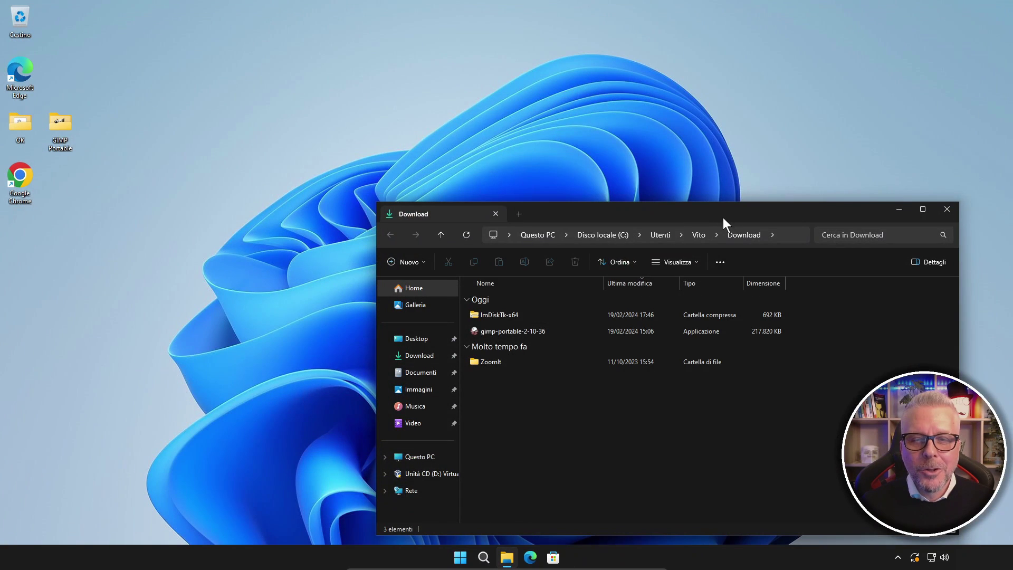
pyautogui.moveTo(723, 217); pyautogui.dragTo(500, 101)
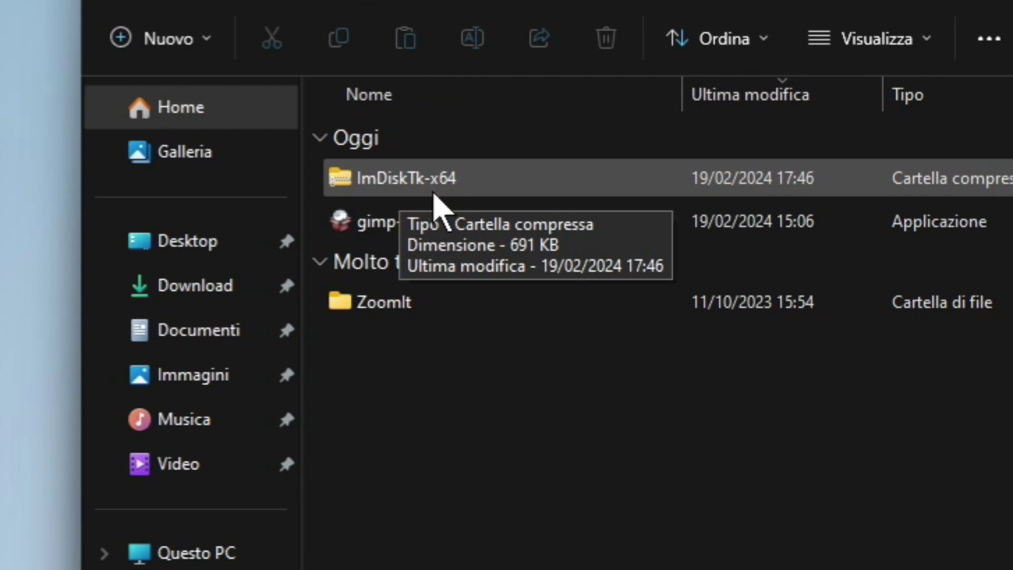
# Step: Extract the whole ImDiskTk-x64 archive to the proposed ImDiskTk-x64 subfolder of Downloads
pyautogui.rightClick(452, 190)
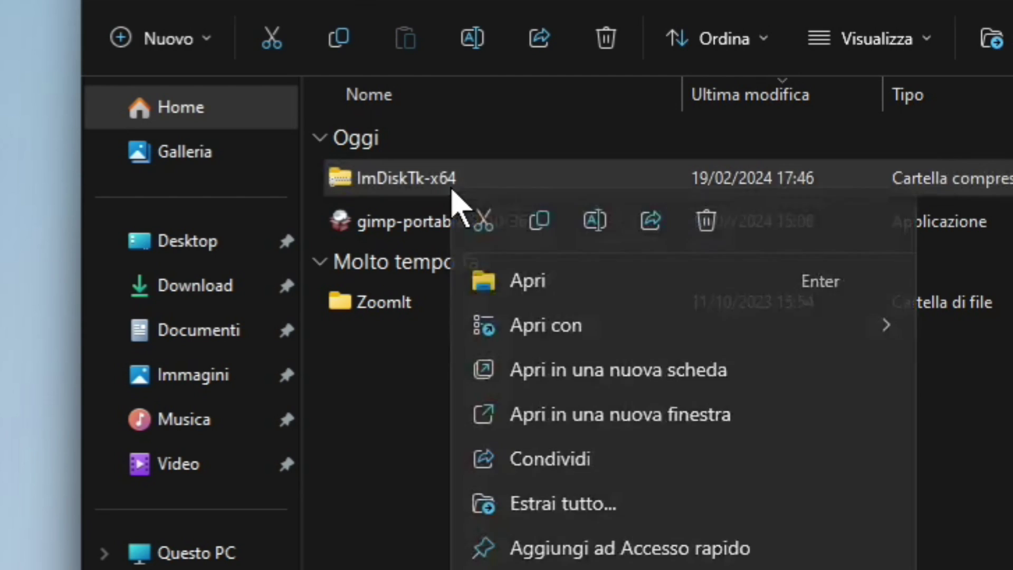
pyautogui.click(571, 504)
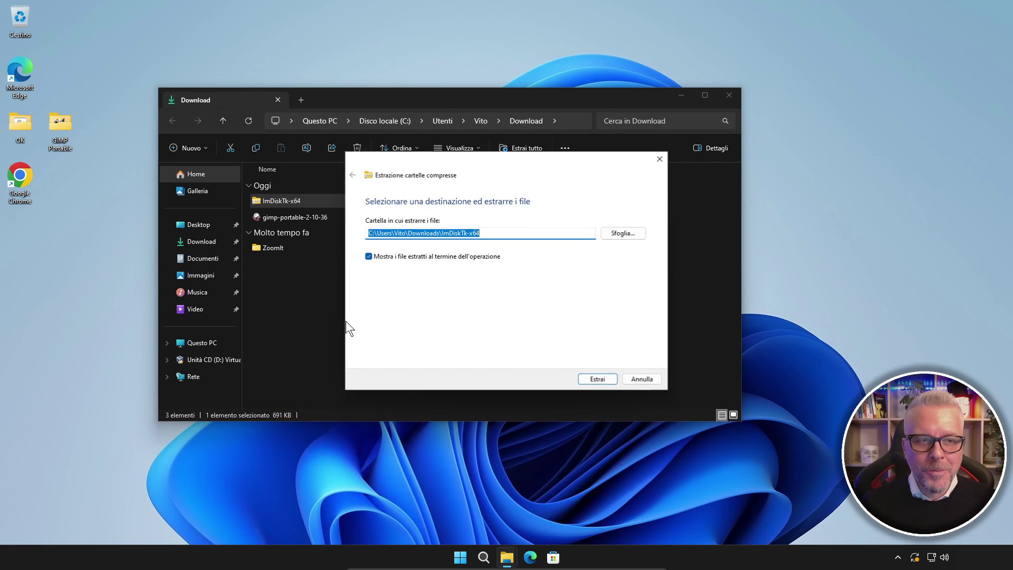
pyautogui.click(598, 378)
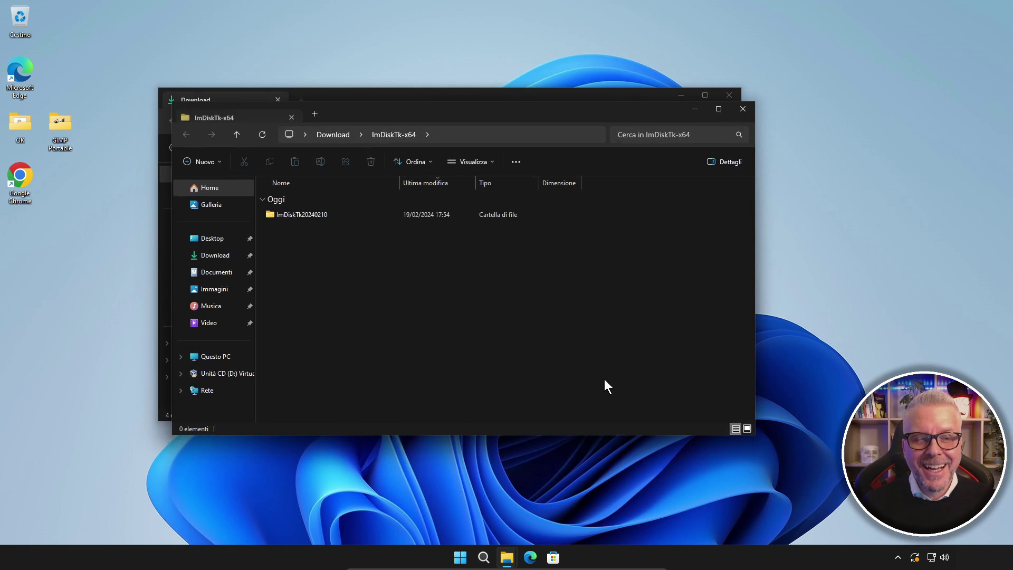
# Step: Run the install batch file from the extracted ImDiskTk20240210 folder, allowing it through SmartScreen and User Account Control
pyautogui.doubleClick(315, 211)
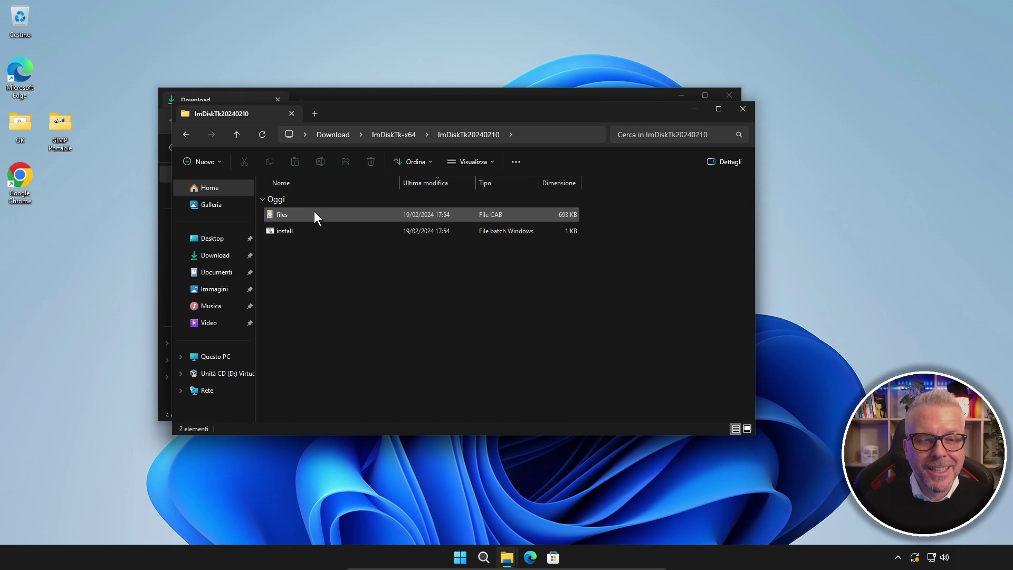
pyautogui.doubleClick(293, 235)
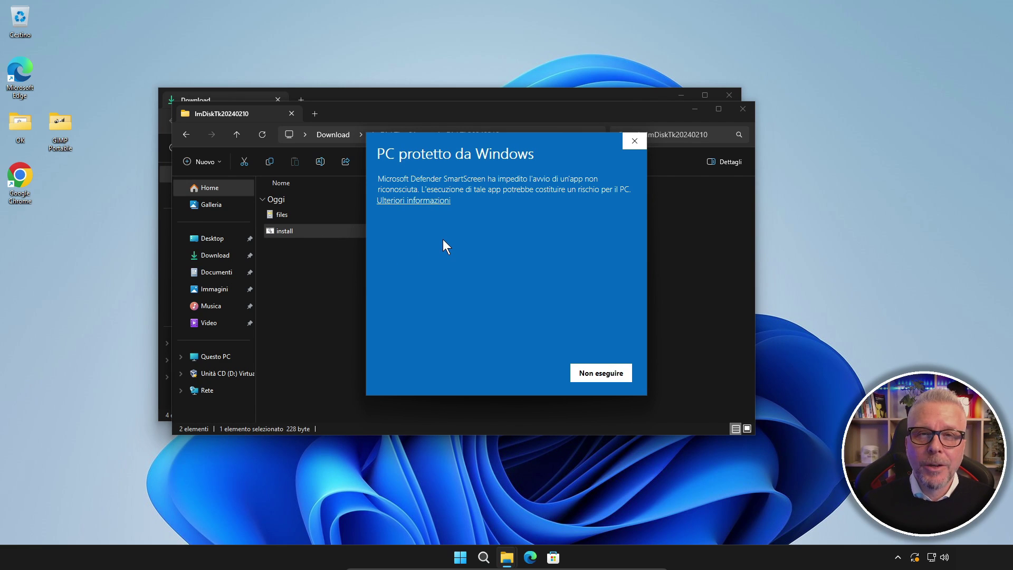
pyautogui.click(406, 202)
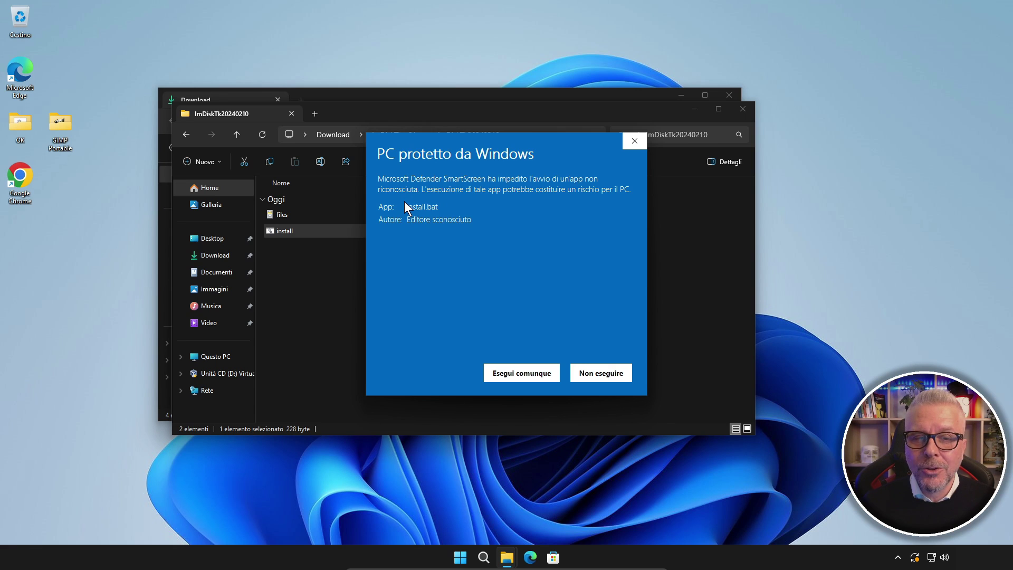
pyautogui.click(516, 376)
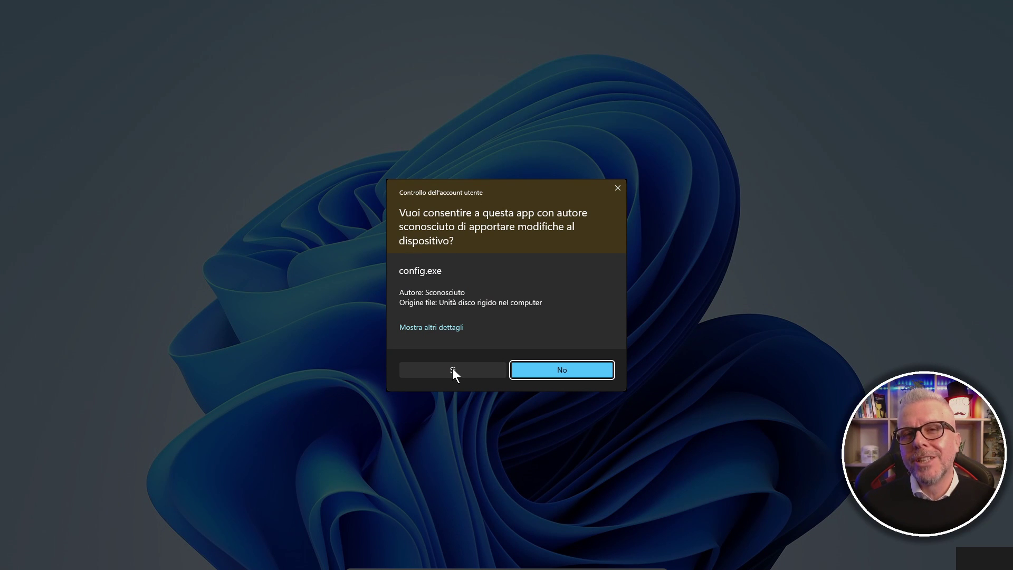
pyautogui.click(452, 369)
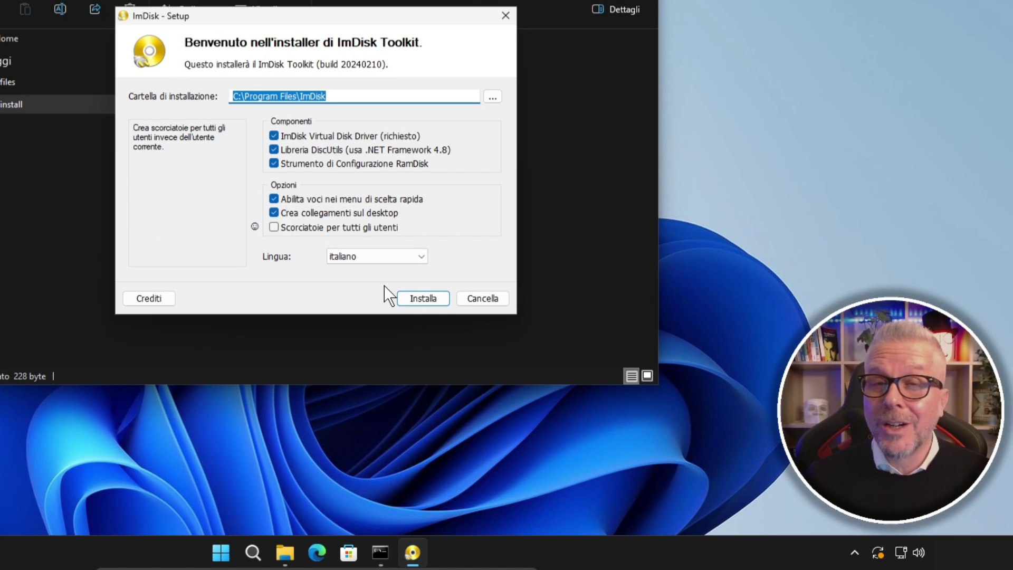
# Step: Install ImDisk Toolkit with the default folder, components and options, and close both File Explorer windows
pyautogui.click(429, 299)
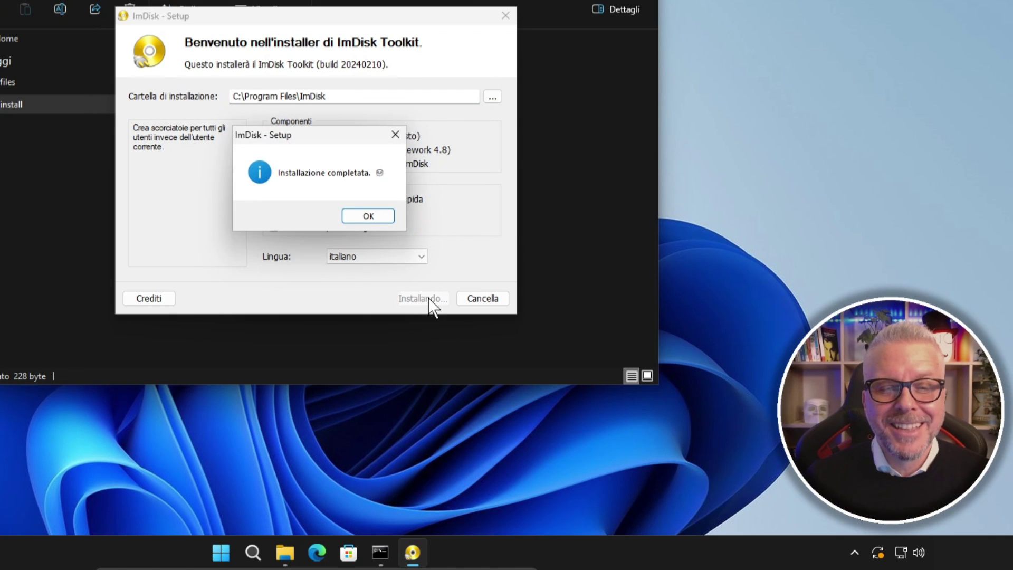
pyautogui.click(369, 216)
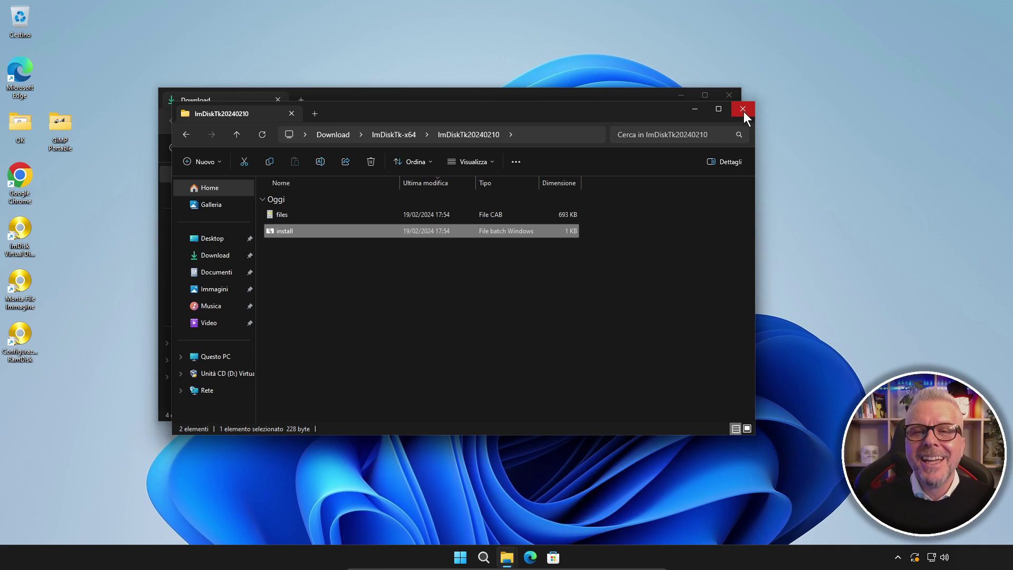
pyautogui.click(744, 110)
pyautogui.click(729, 95)
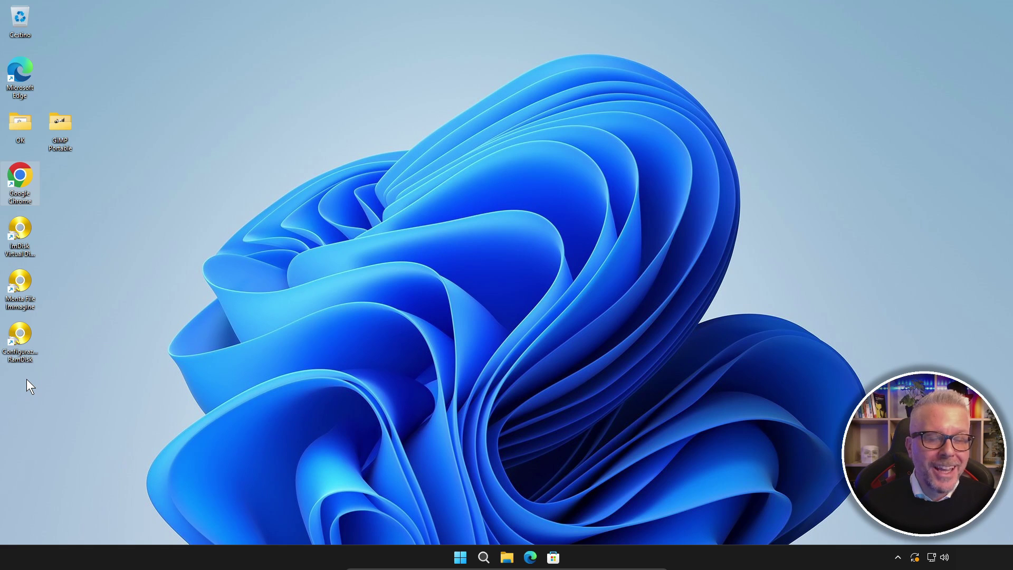
# Step: Launch the RamDisk configuration tool from the desktop with administrator approval and move its window clear of the desktop icons
pyautogui.click(20, 285)
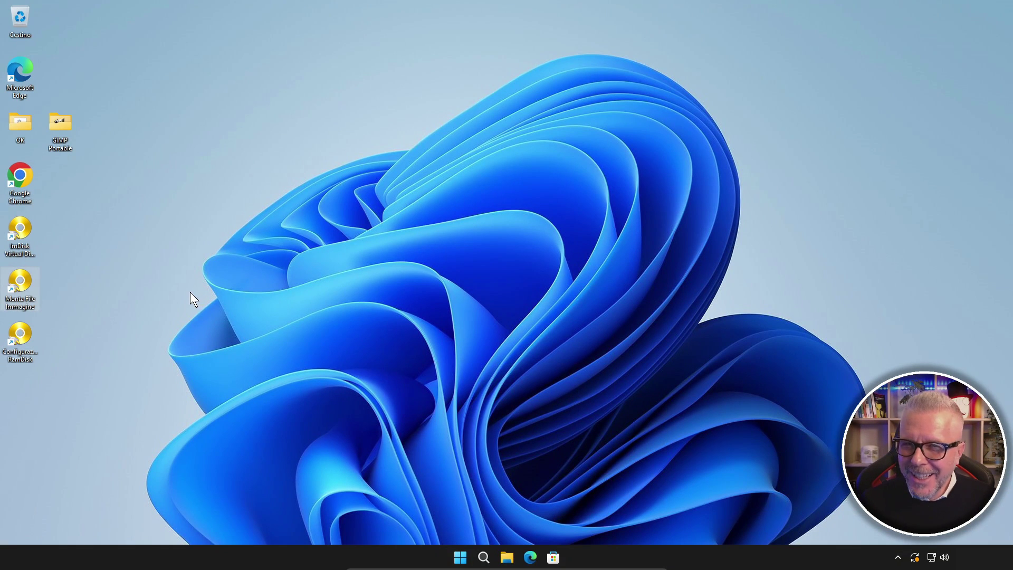
pyautogui.click(16, 343)
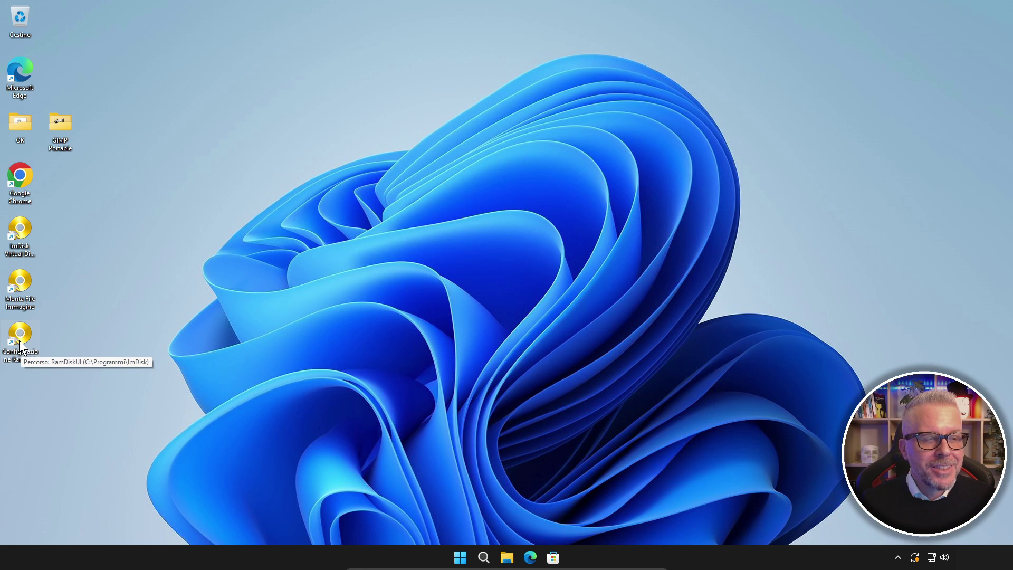
pyautogui.doubleClick(19, 340)
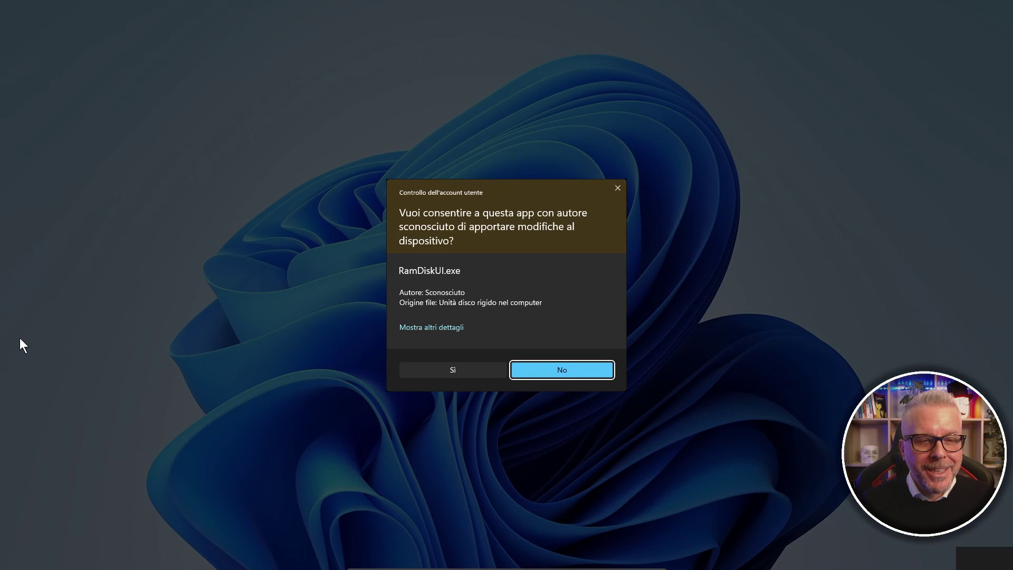
pyautogui.click(451, 369)
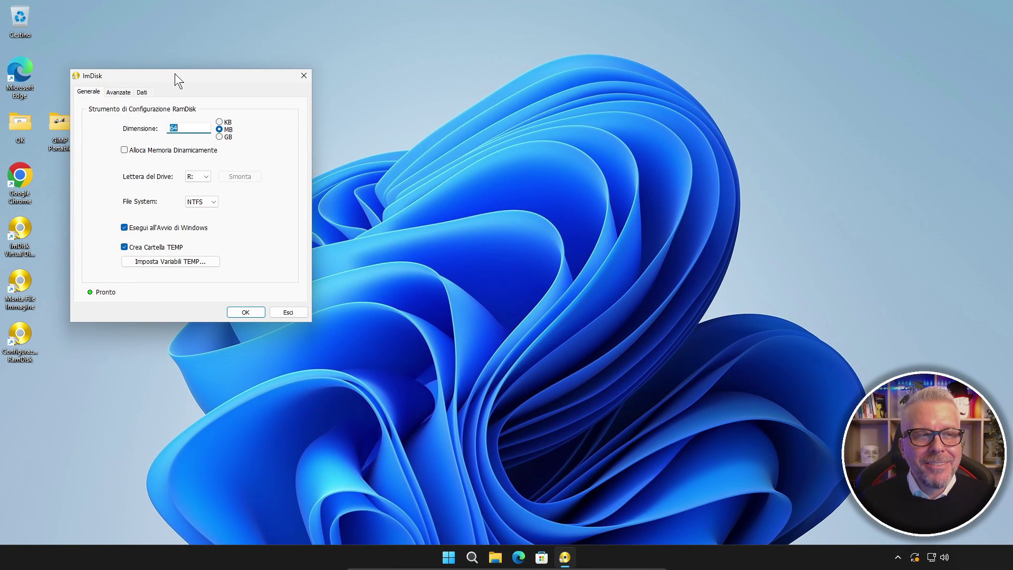
pyautogui.moveTo(175, 74); pyautogui.dragTo(381, 72)
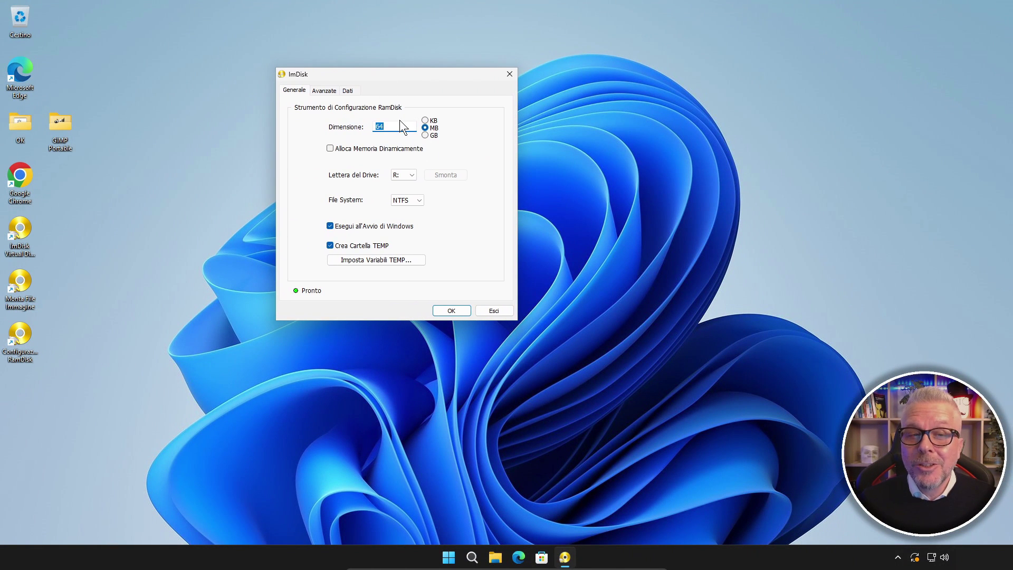
# Step: Check the size of the GIMP Portable desktop folder in its properties
pyautogui.moveTo(402, 155)
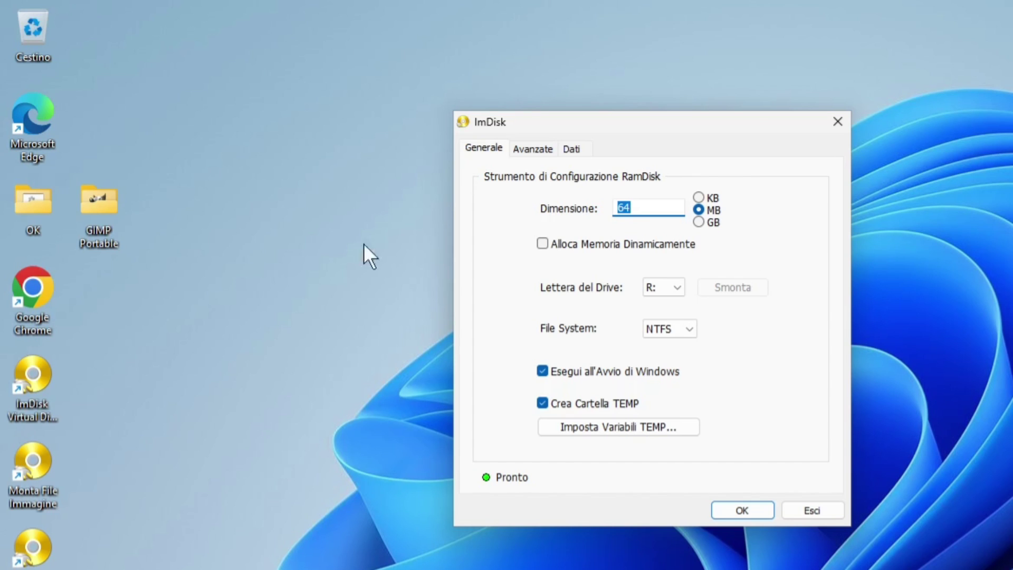
pyautogui.rightClick(99, 208)
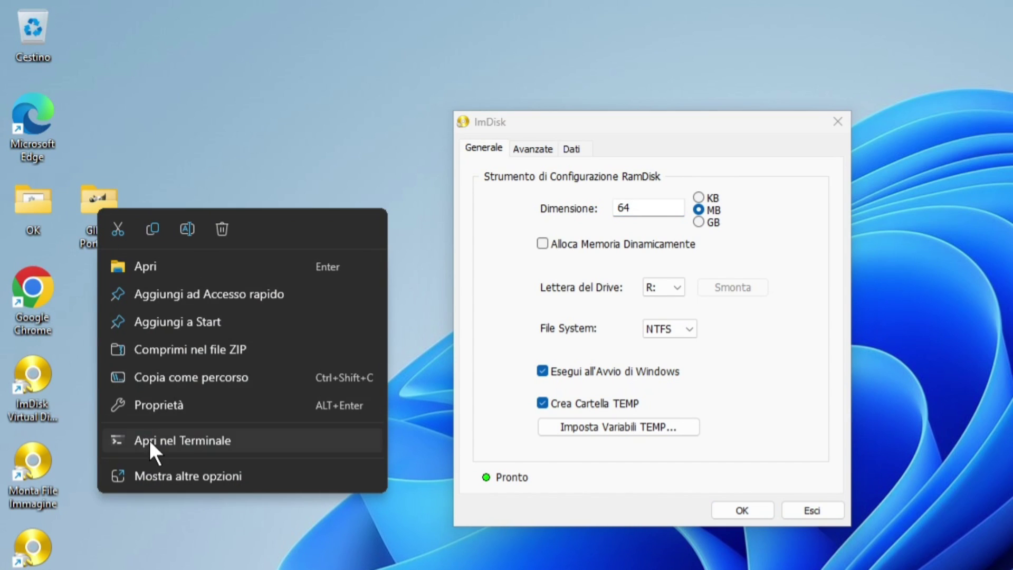
pyautogui.click(154, 412)
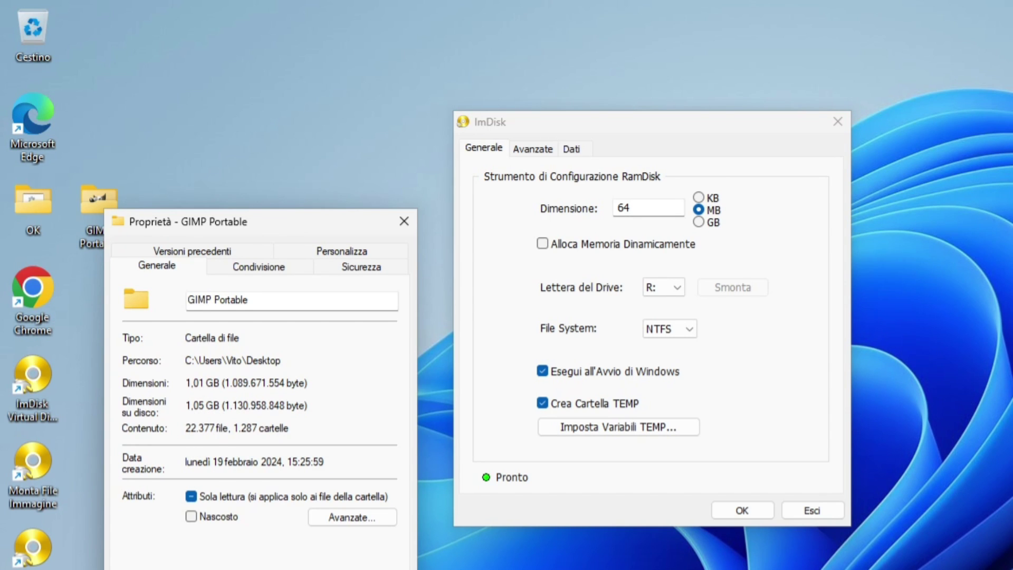
pyautogui.press('Escape')
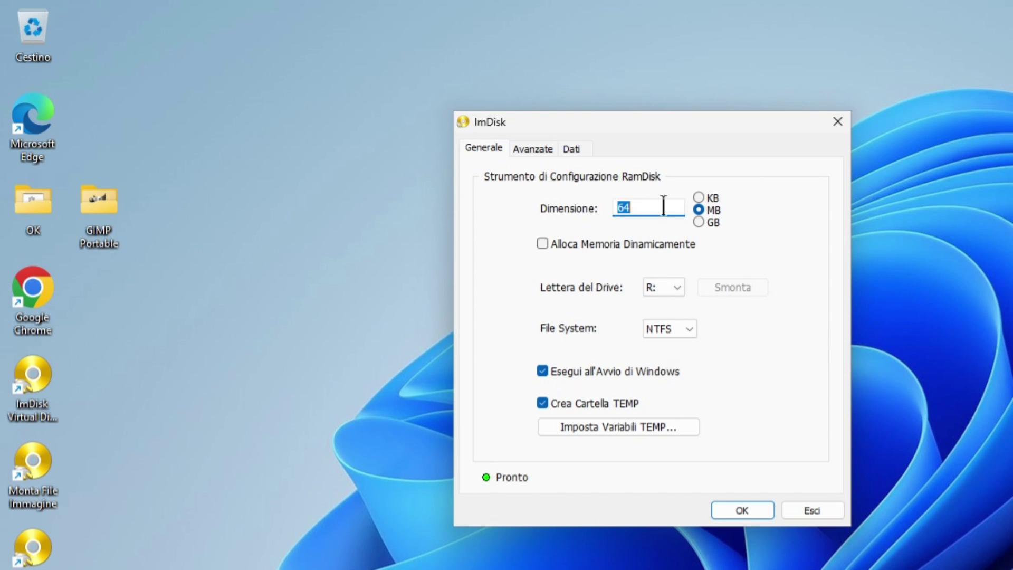
# Step: Set the RAM disk size to 2 GB and enable dynamic memory allocation
pyautogui.write('2')
pyautogui.click(698, 222)
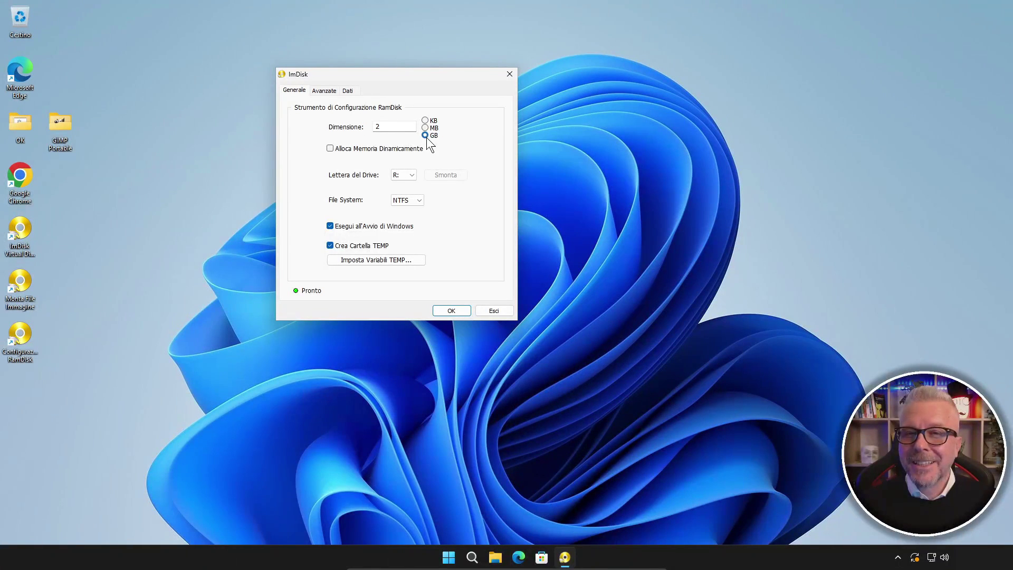
pyautogui.click(329, 149)
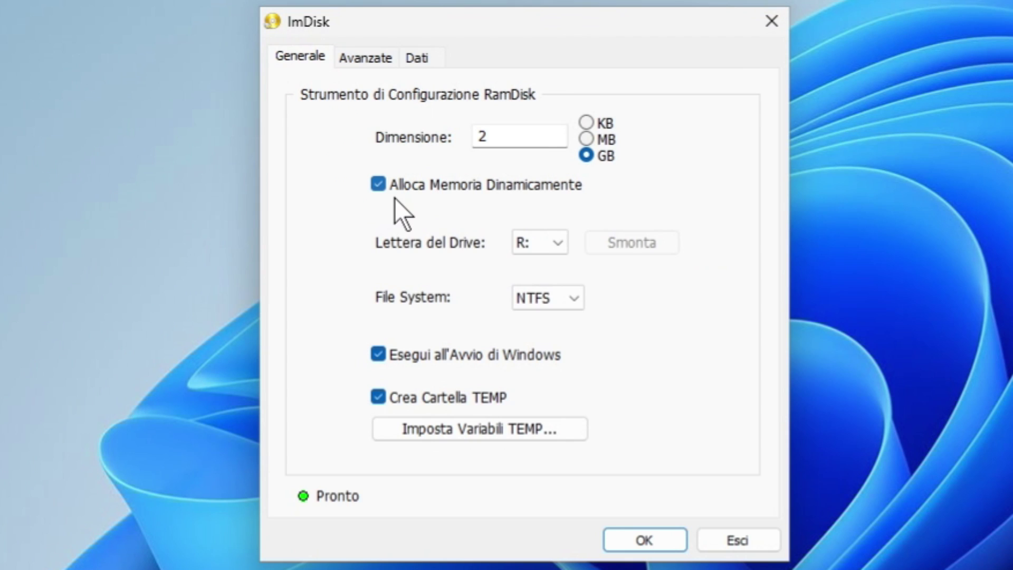
# Step: Configure the RAM disk with a size of 2 GB, drive letter Z: and no TEMP folder
pyautogui.moveTo(369, 155)
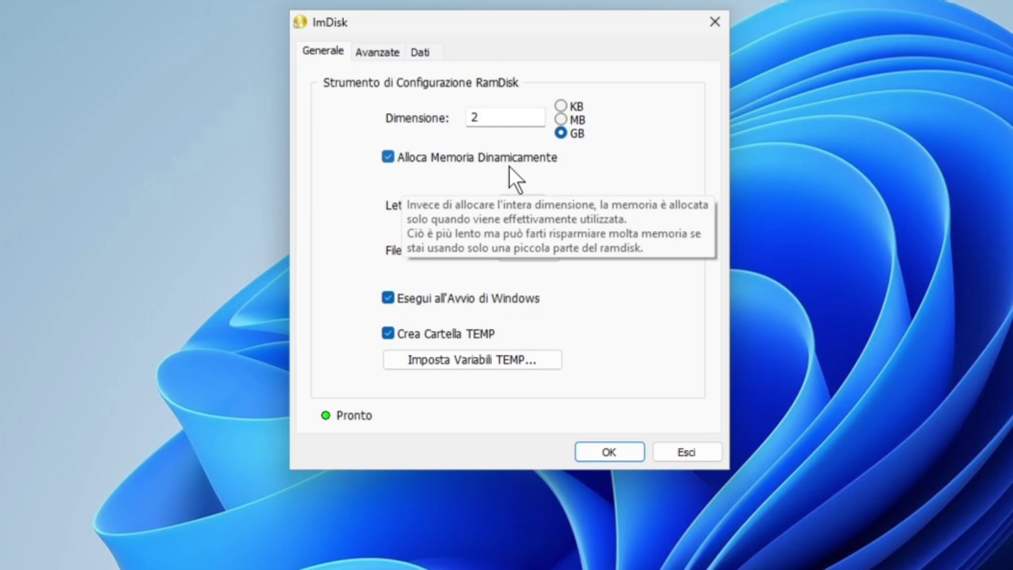
pyautogui.doubleClick(474, 117)
pyautogui.press('BackSpace')
pyautogui.write('2')
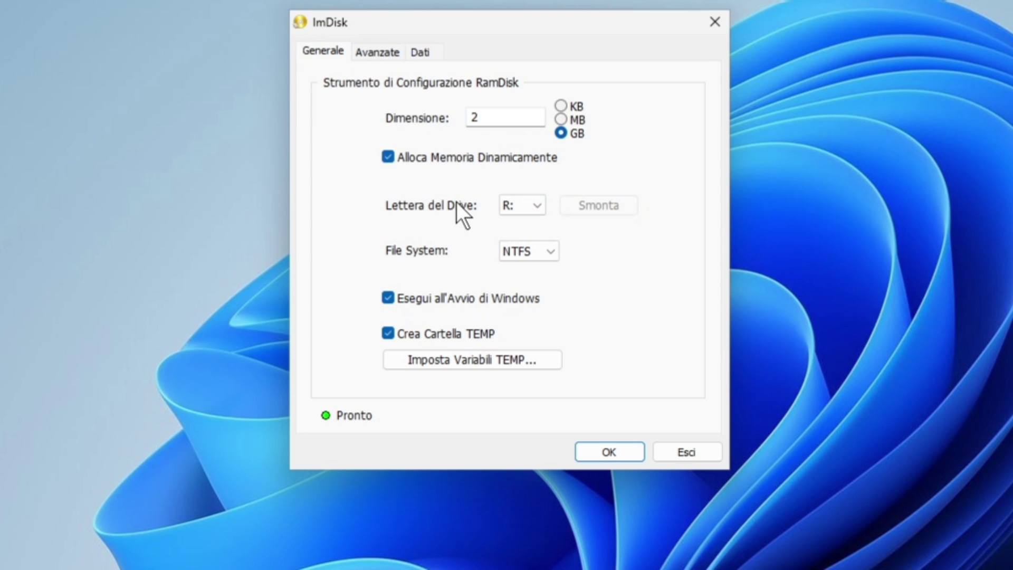
pyautogui.click(532, 205)
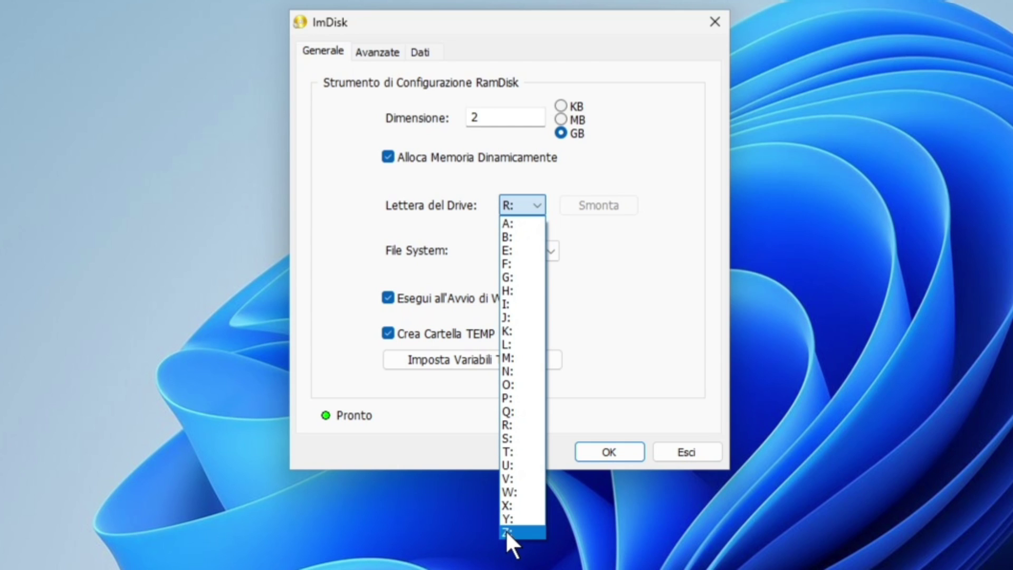
pyautogui.click(505, 530)
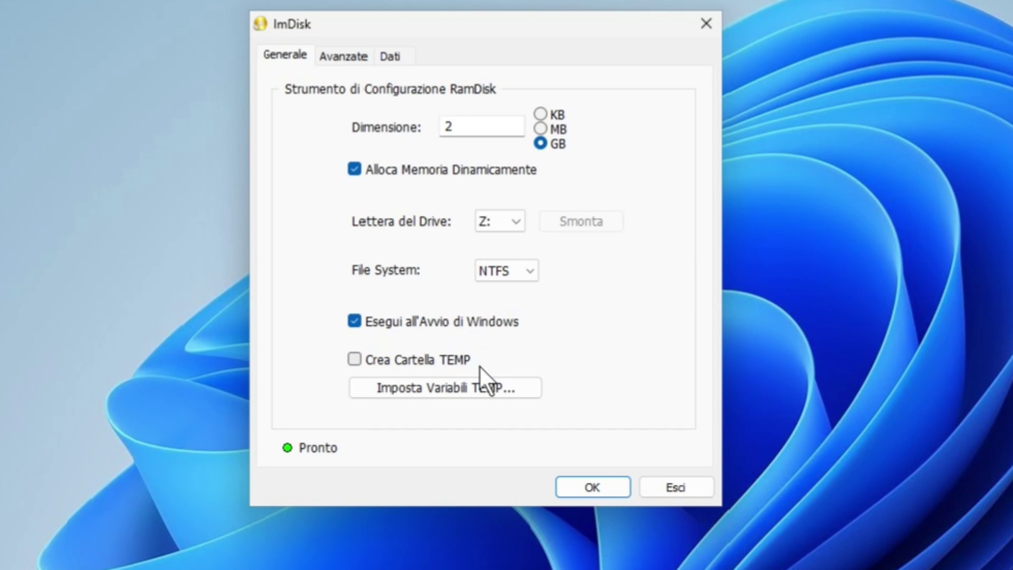
# Step: Set the GIMP Portable desktop folder as the content to load, and create the RAM disk
pyautogui.click(393, 54)
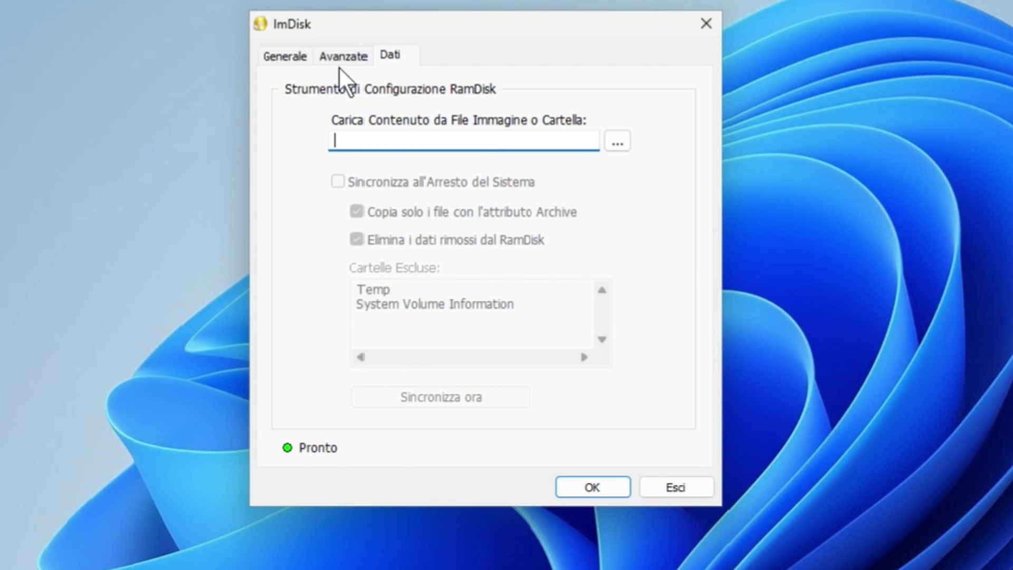
pyautogui.click(617, 143)
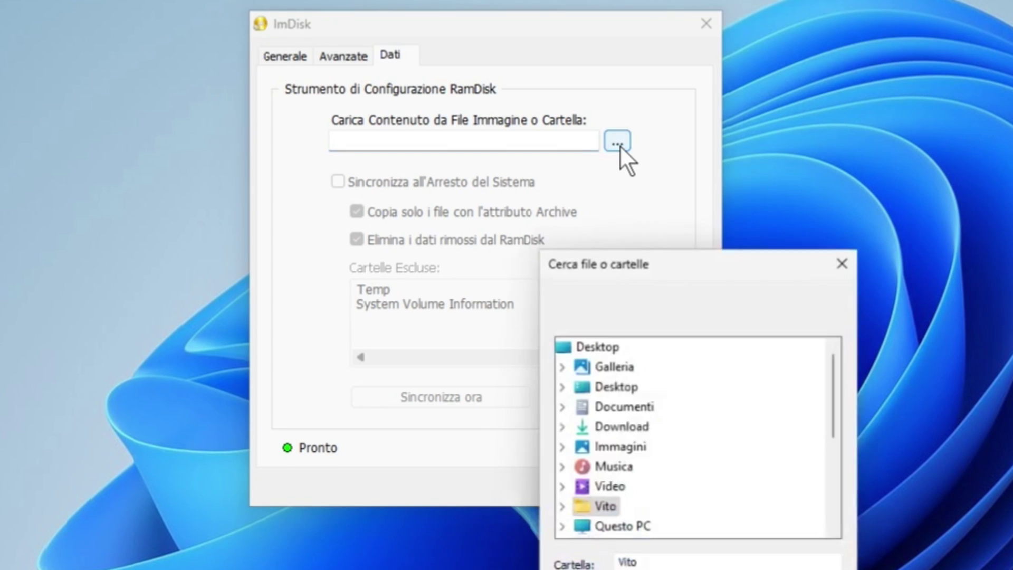
pyautogui.click(605, 349)
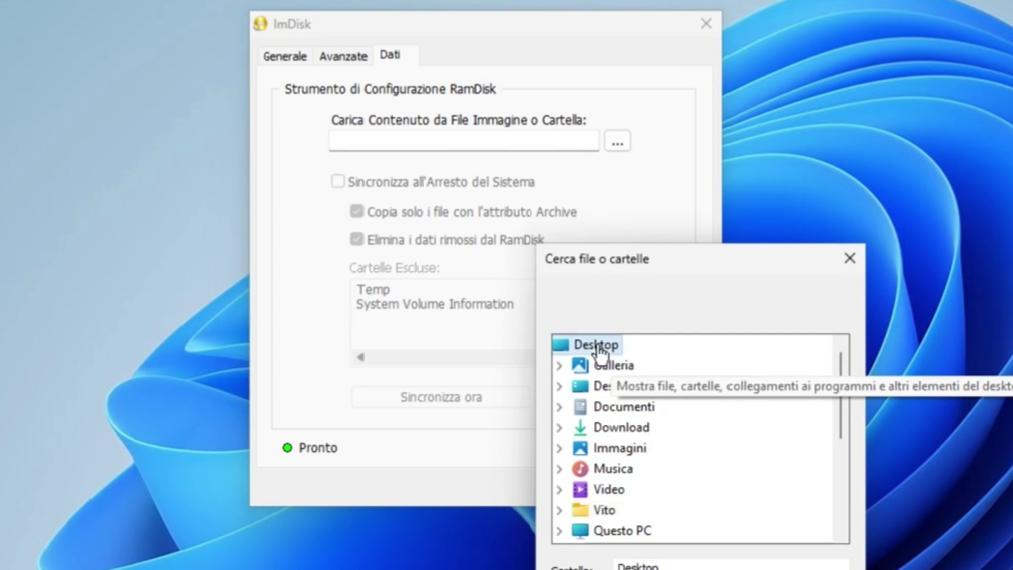
pyautogui.scroll(-4, 612, 367)
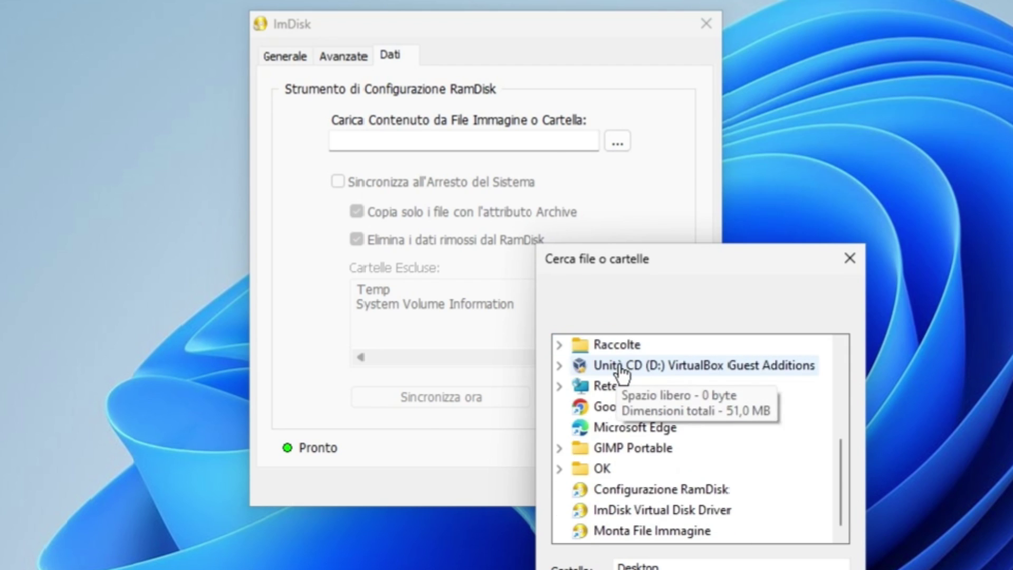
pyautogui.click(697, 429)
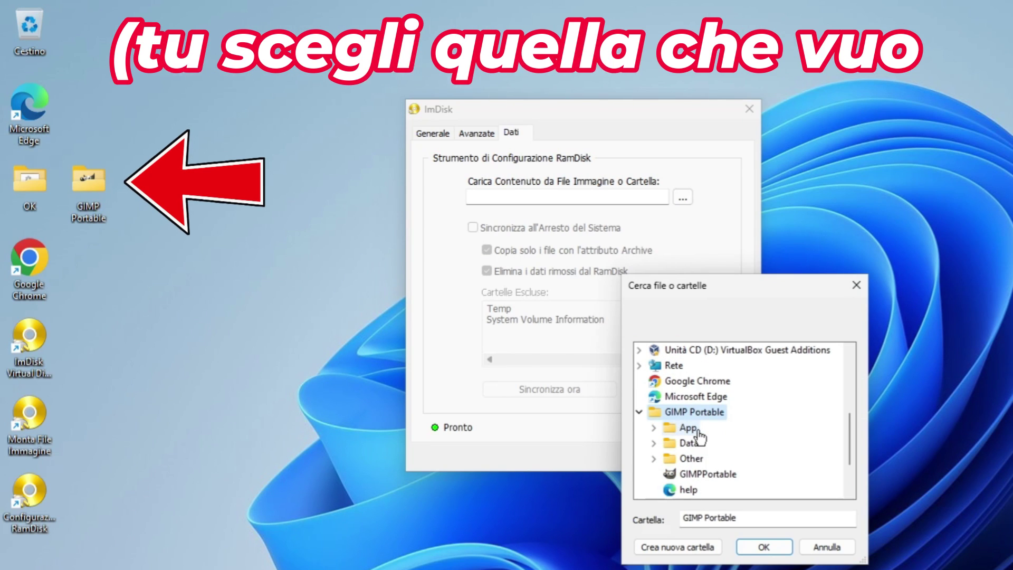
pyautogui.click(770, 548)
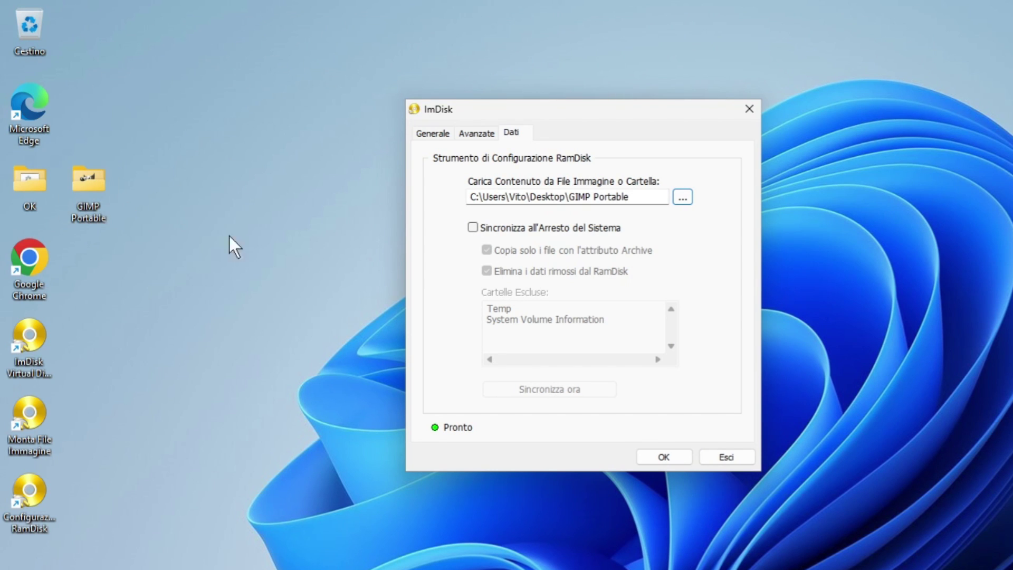
pyautogui.click(679, 460)
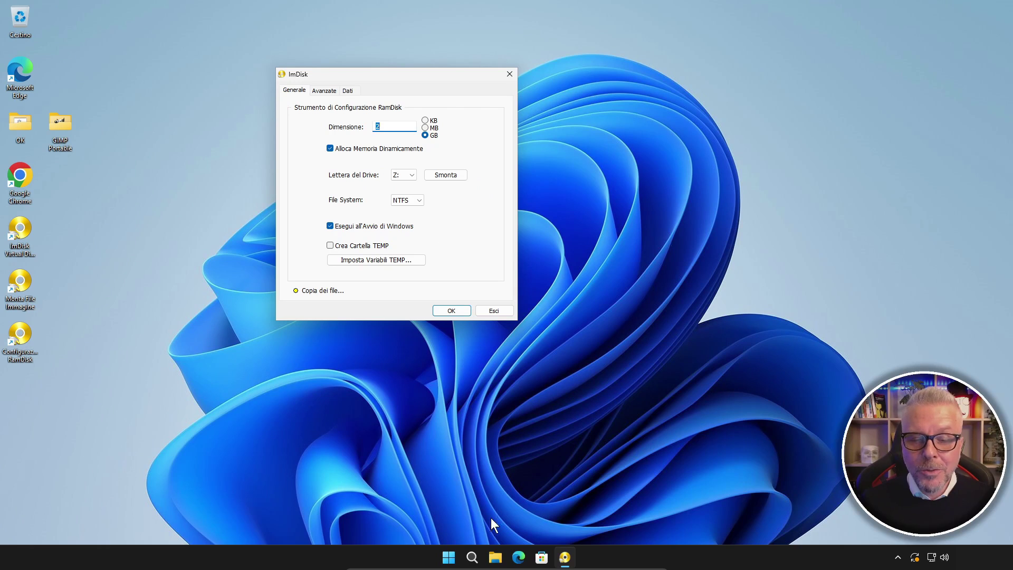
# Step: Open the RamDisk (Z:) drive in File Explorer and launch GIMPPortable from it
pyautogui.click(495, 557)
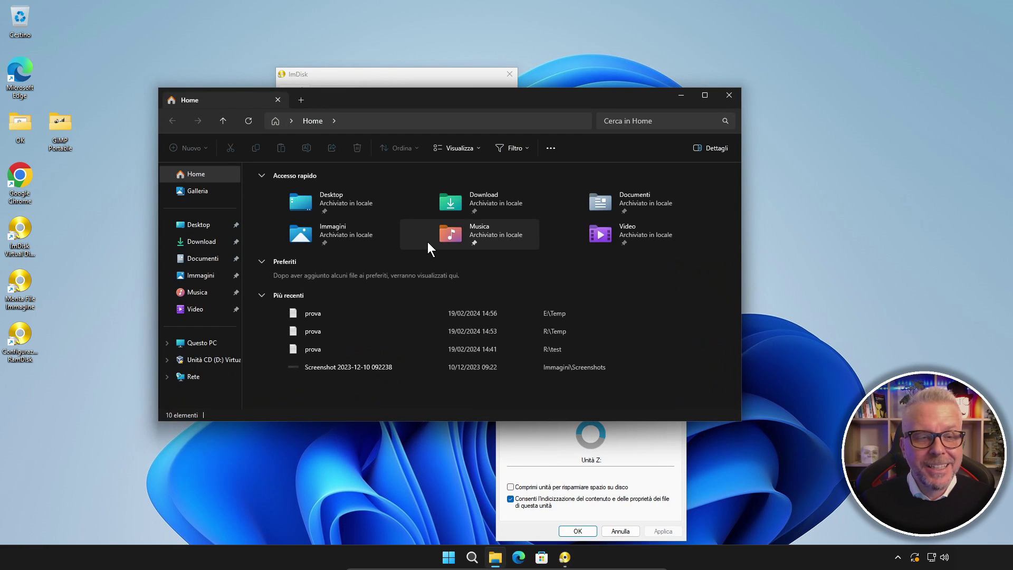
pyautogui.click(191, 344)
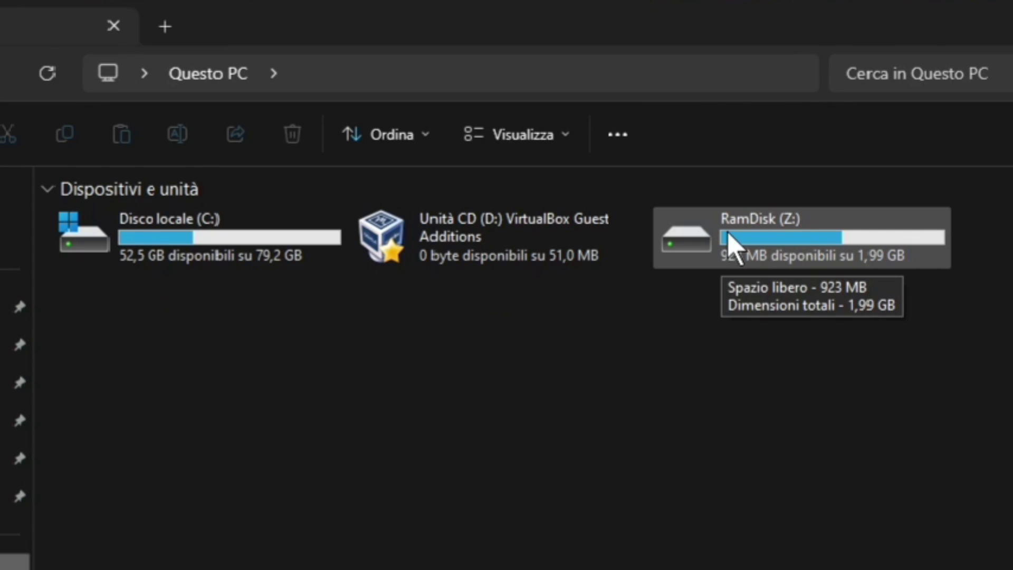
pyautogui.doubleClick(731, 236)
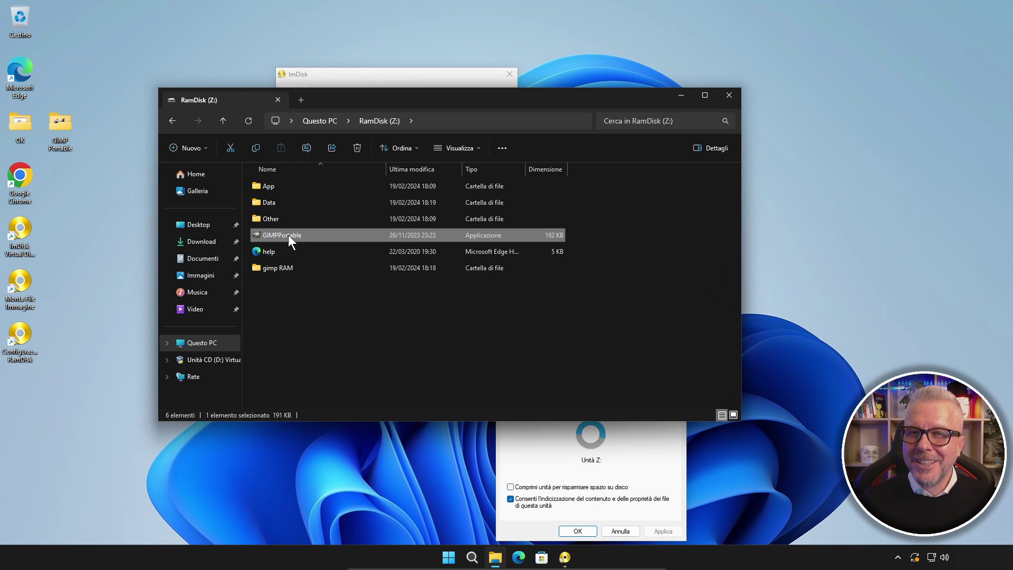
pyautogui.doubleClick(288, 236)
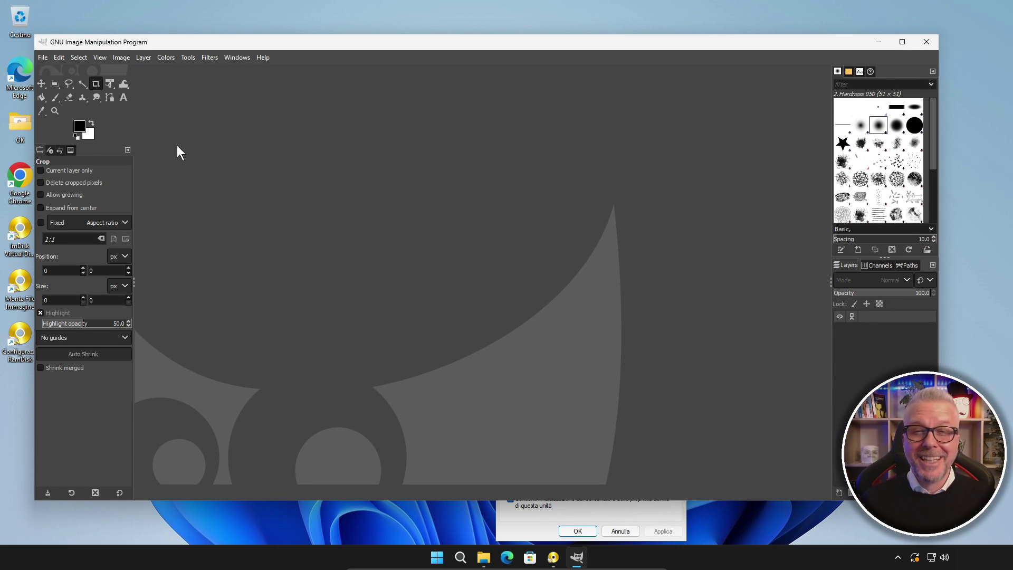
# Step: Create a blank 1920 × 1080 px image in GIMP, then close GIMP, File Explorer and the drive's properties
pyautogui.click(42, 58)
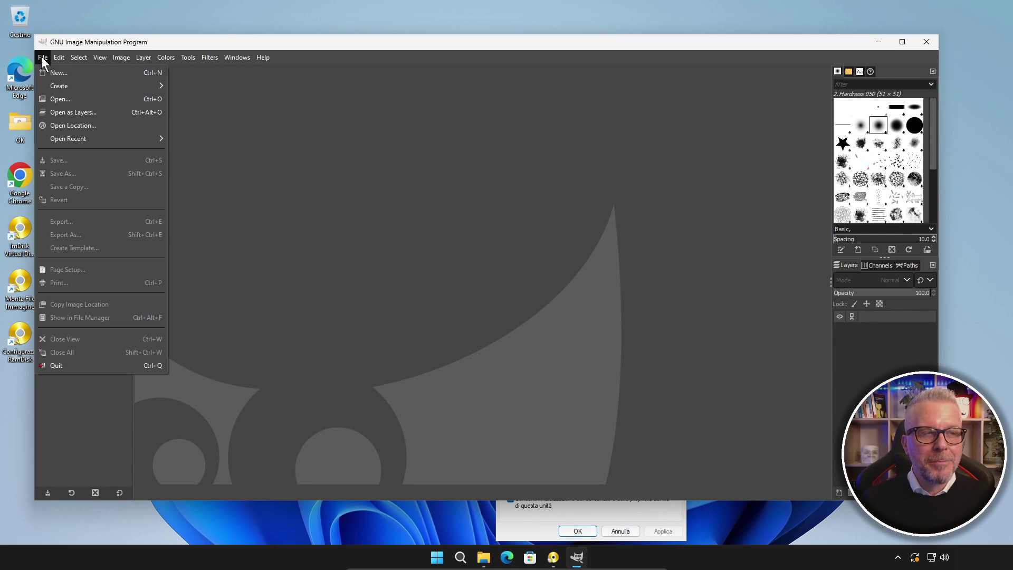
pyautogui.click(53, 74)
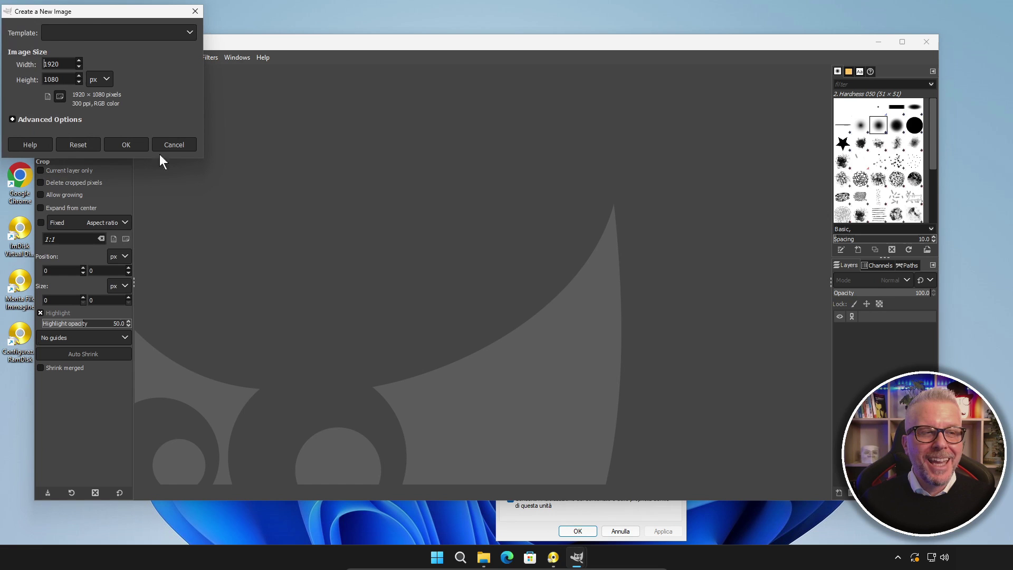
pyautogui.click(126, 145)
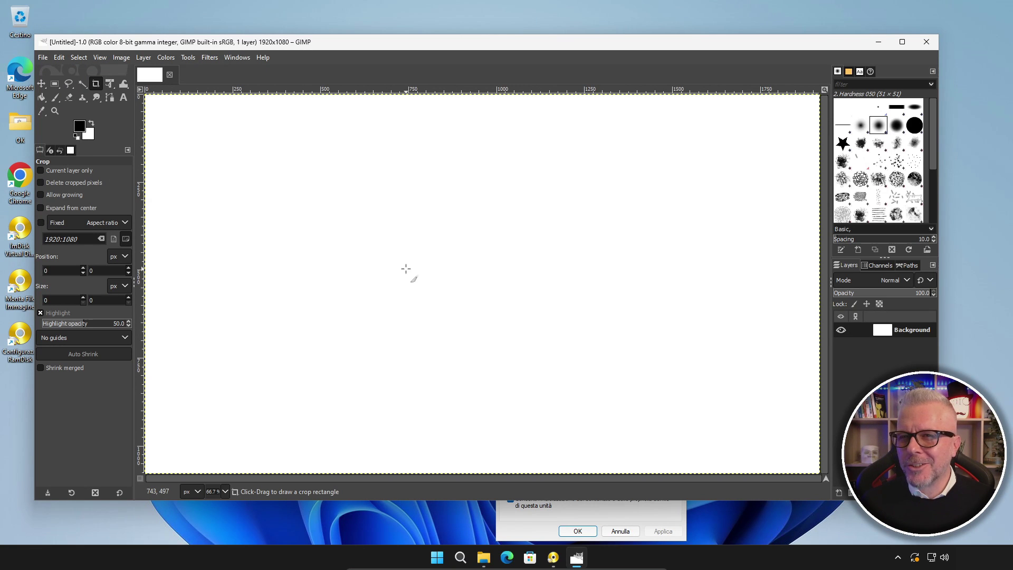
pyautogui.click(928, 40)
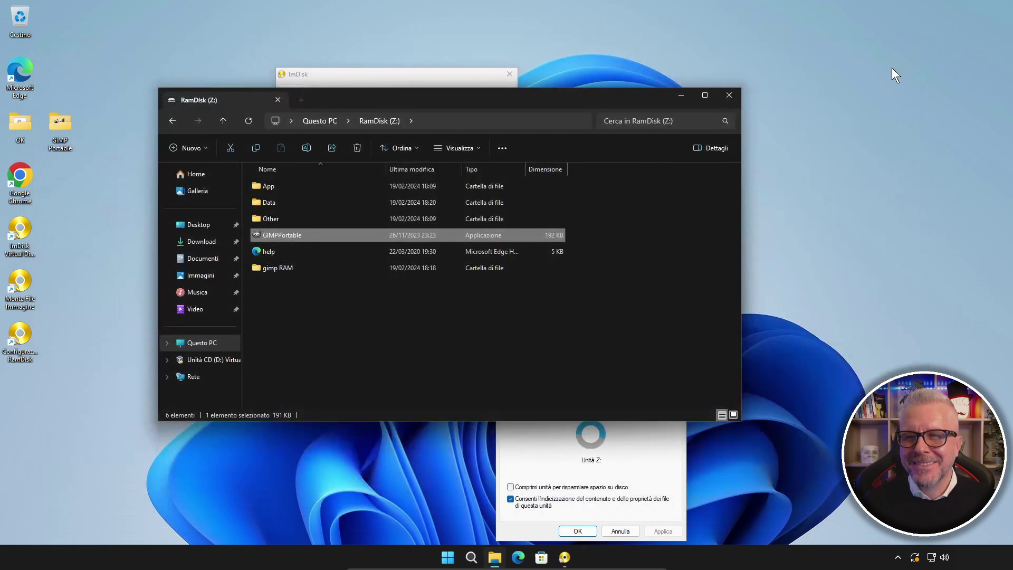
pyautogui.click(728, 96)
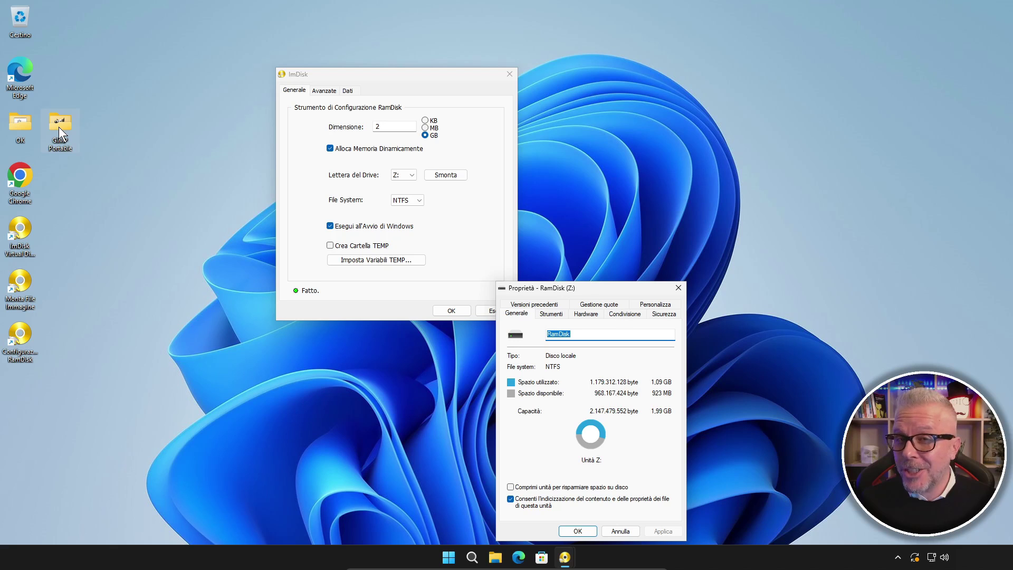
pyautogui.click(679, 287)
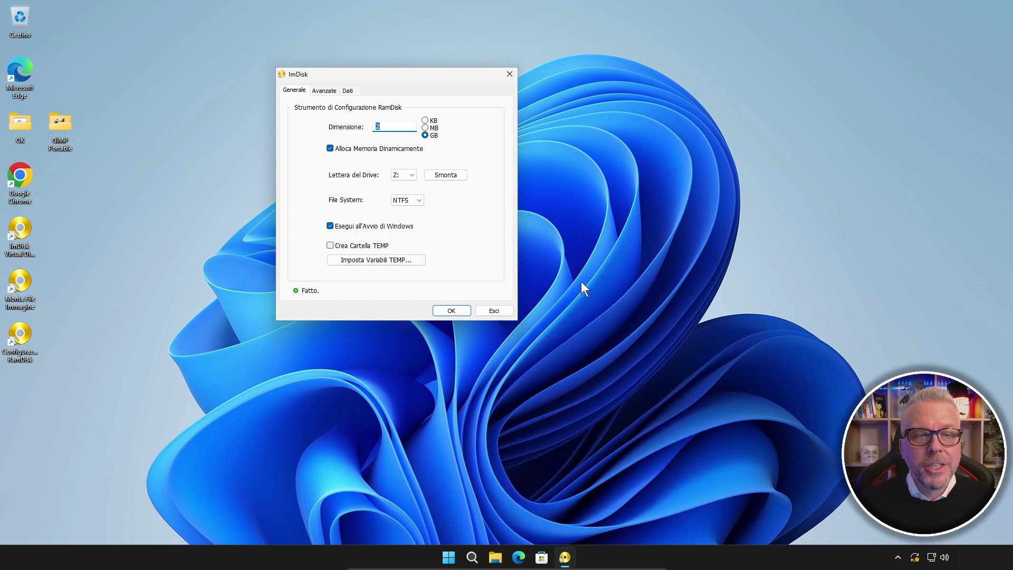
# Step: Try to reapply the RAM disk configuration, and cancel the unmounting of the volume
pyautogui.click(454, 311)
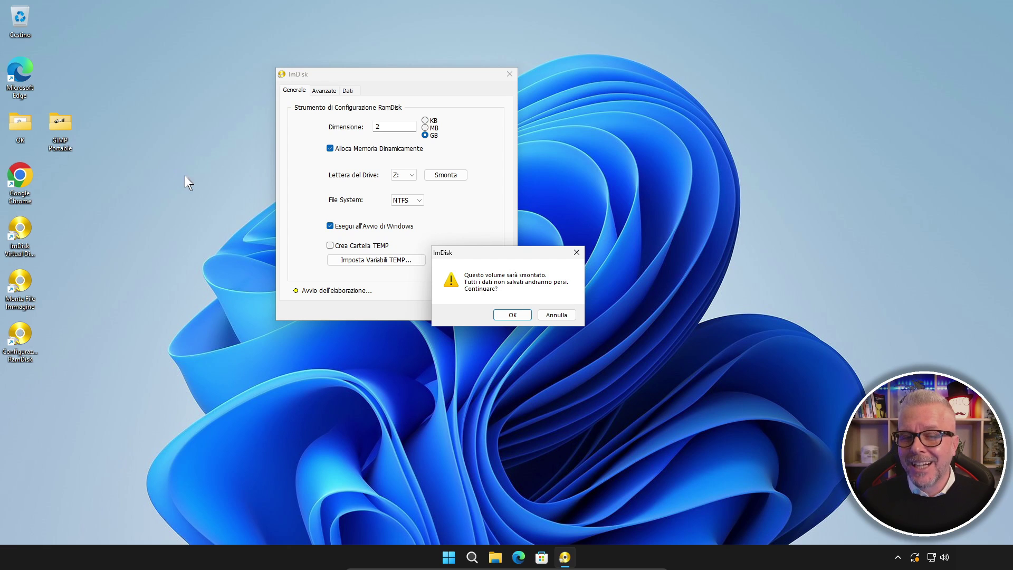
pyautogui.click(559, 316)
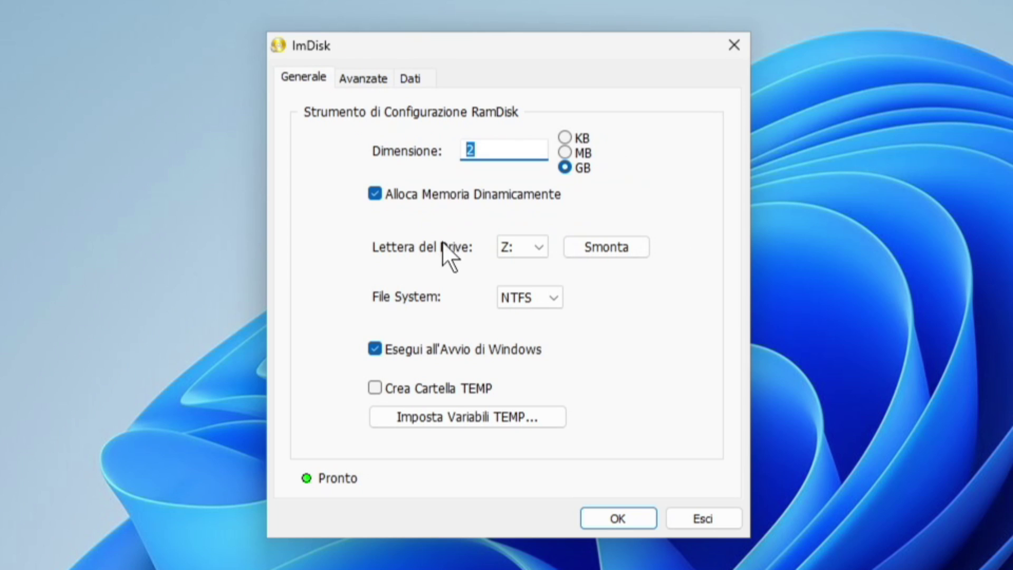
# Step: Enable synchronisation of the RAM disk's data with the GIMP Portable folder at system shutdown
pyautogui.click(411, 78)
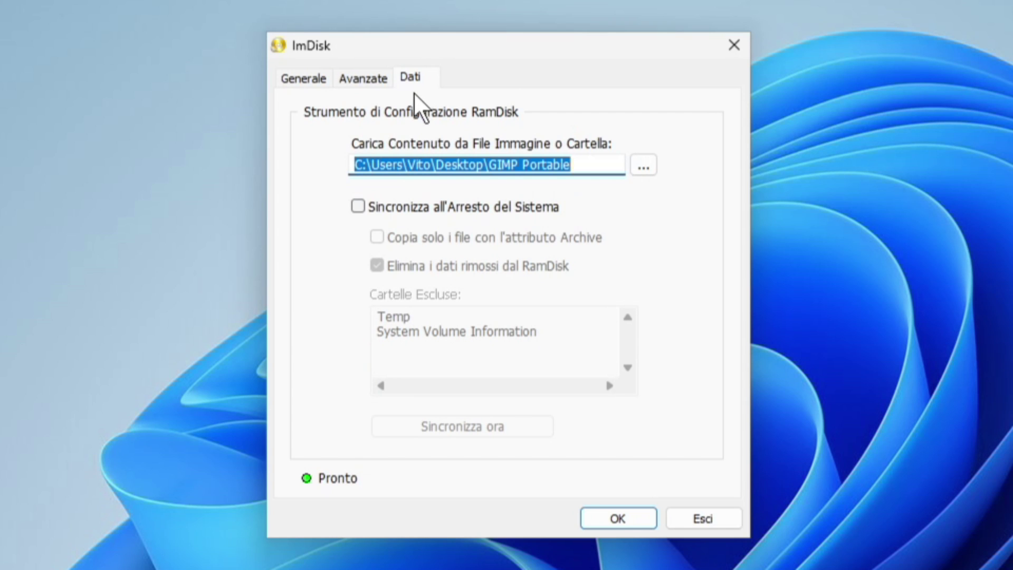
pyautogui.click(354, 207)
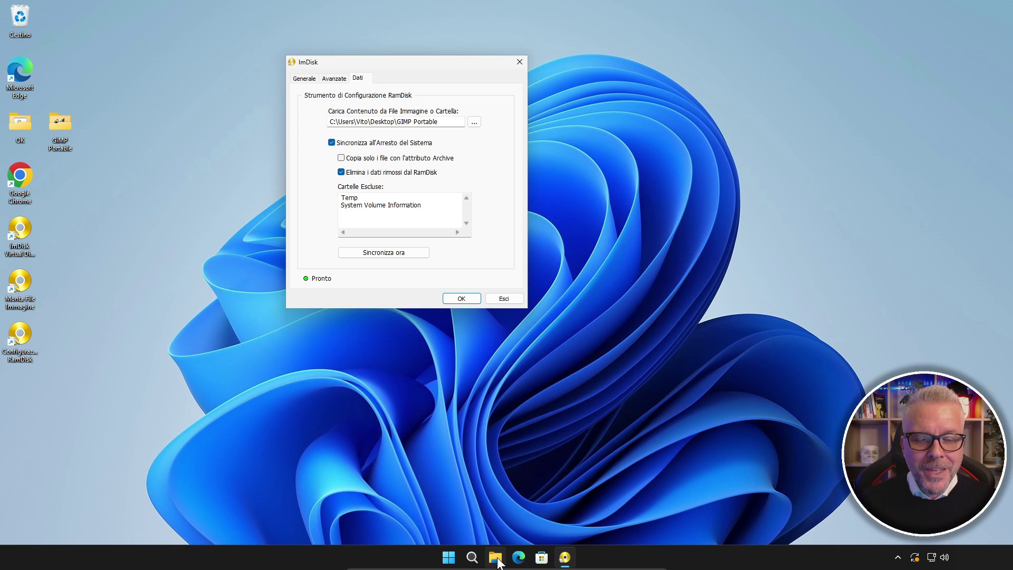
# Step: Create a text document named test in the root of the RamDisk (Z:) drive
pyautogui.press('super+e')
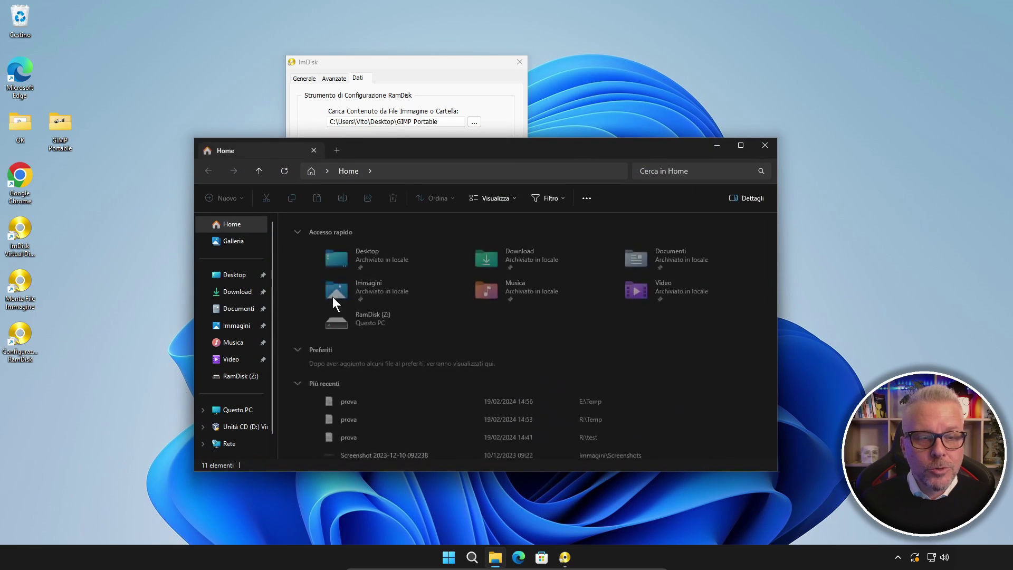
pyautogui.doubleClick(357, 318)
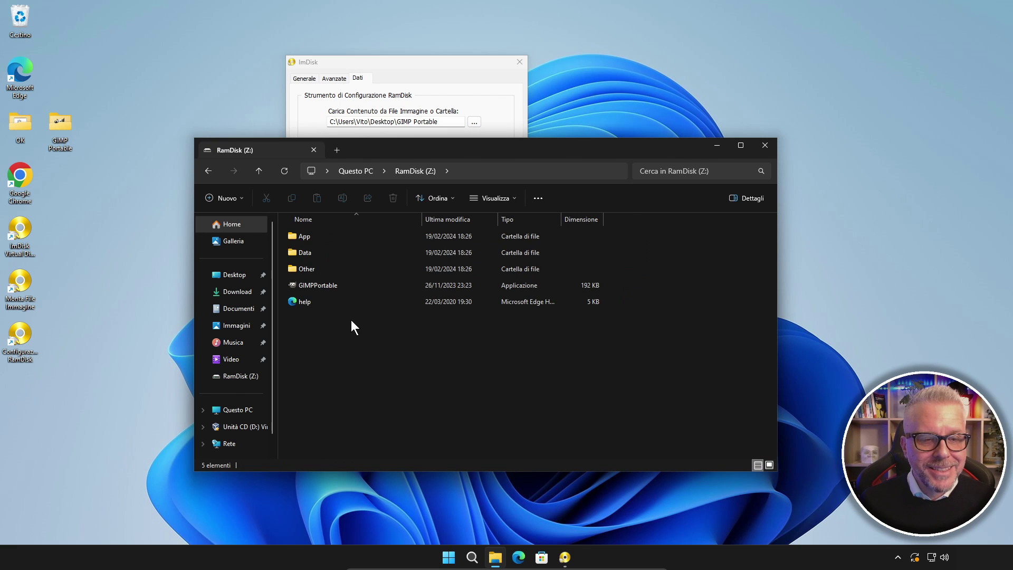
pyautogui.rightClick(321, 353)
pyautogui.moveTo(388, 419)
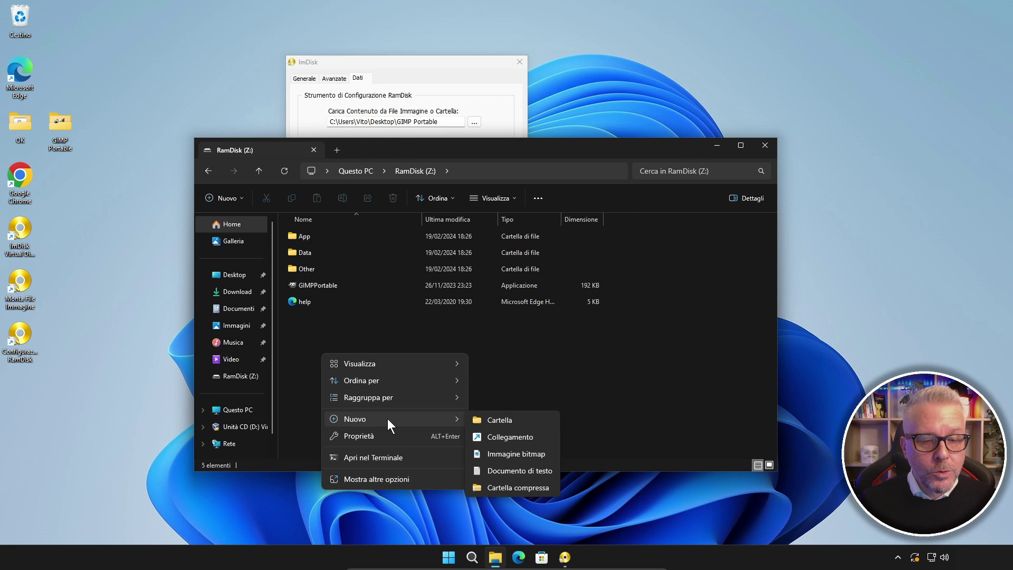
pyautogui.click(512, 467)
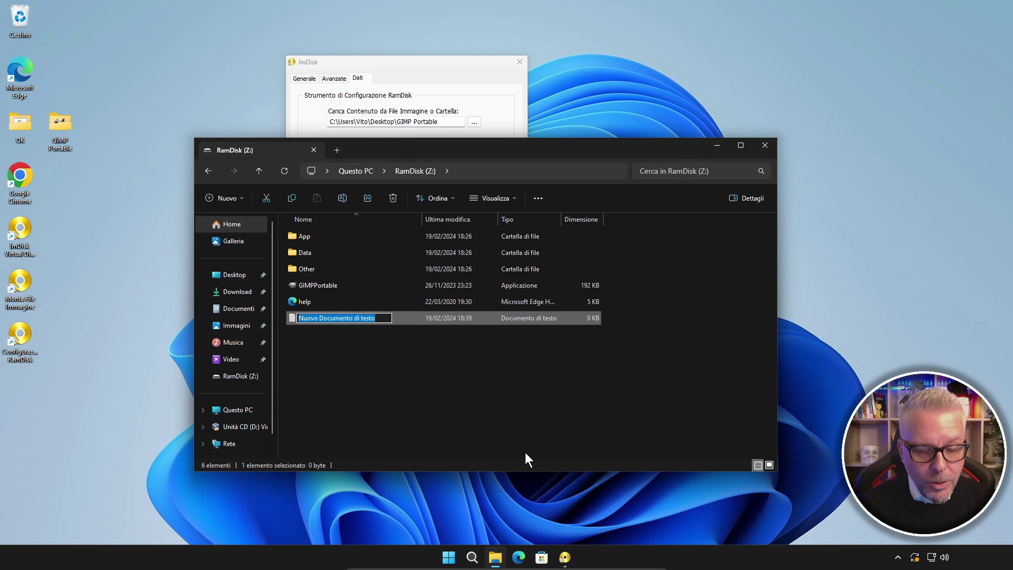
pyautogui.write('test')
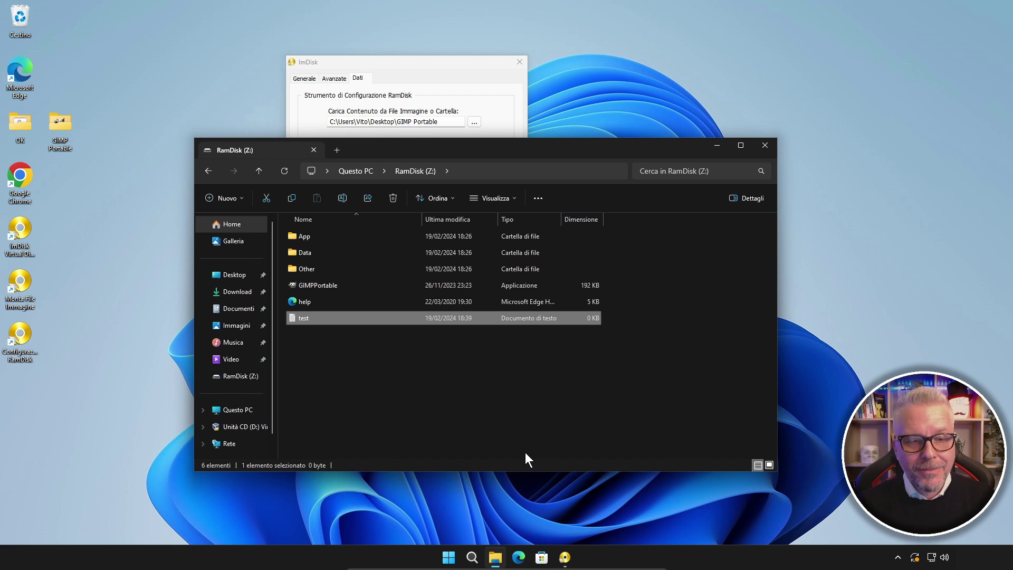
pyautogui.press('Return')
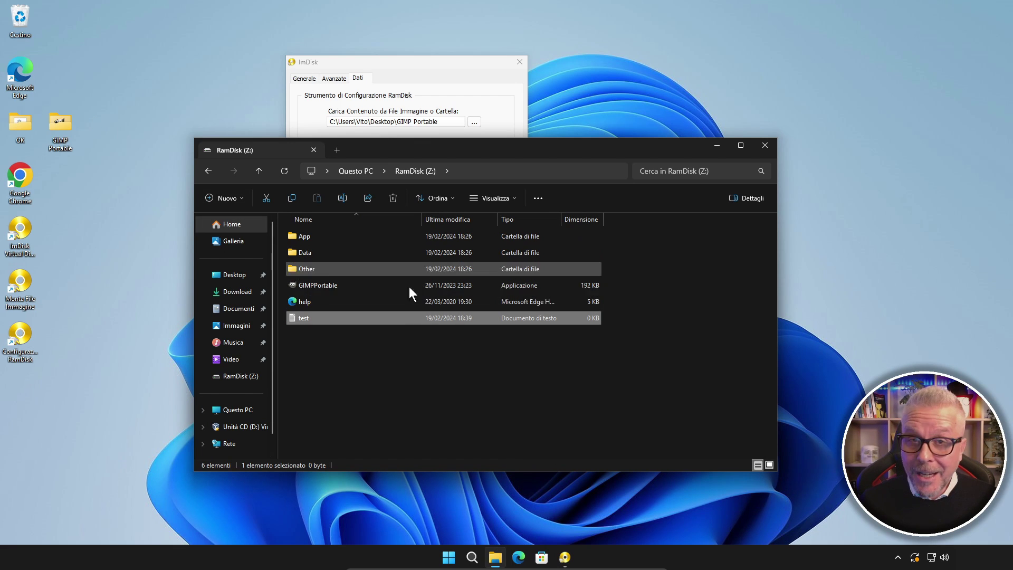
# Step: Compare the GIMP Portable desktop folder's contents side by side with the RAM disk's, and close both folder windows
pyautogui.doubleClick(63, 126)
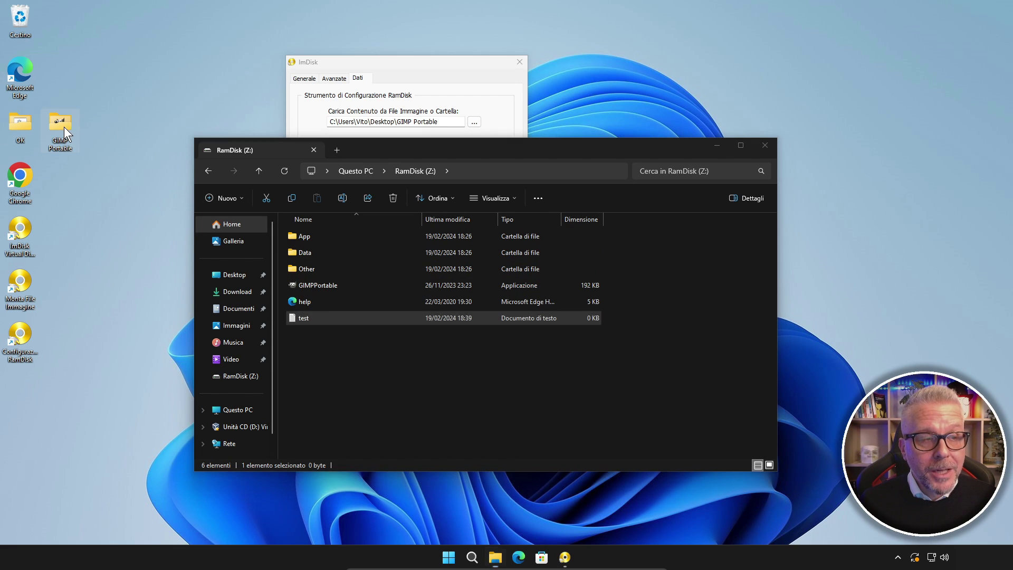
pyautogui.moveTo(480, 164); pyautogui.dragTo(751, 146)
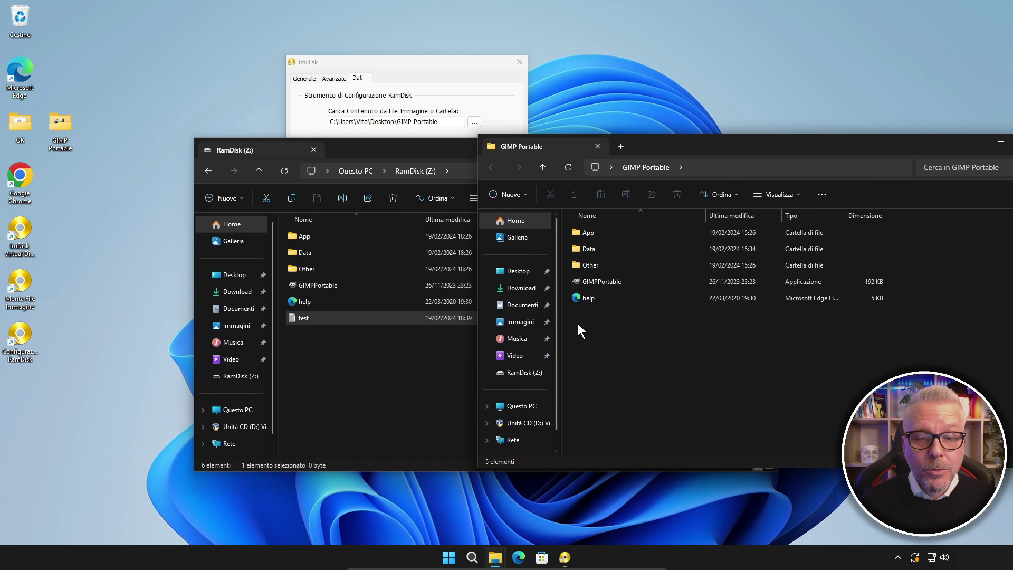
pyautogui.moveTo(927, 154); pyautogui.dragTo(844, 166)
pyautogui.click(877, 153)
pyautogui.click(766, 144)
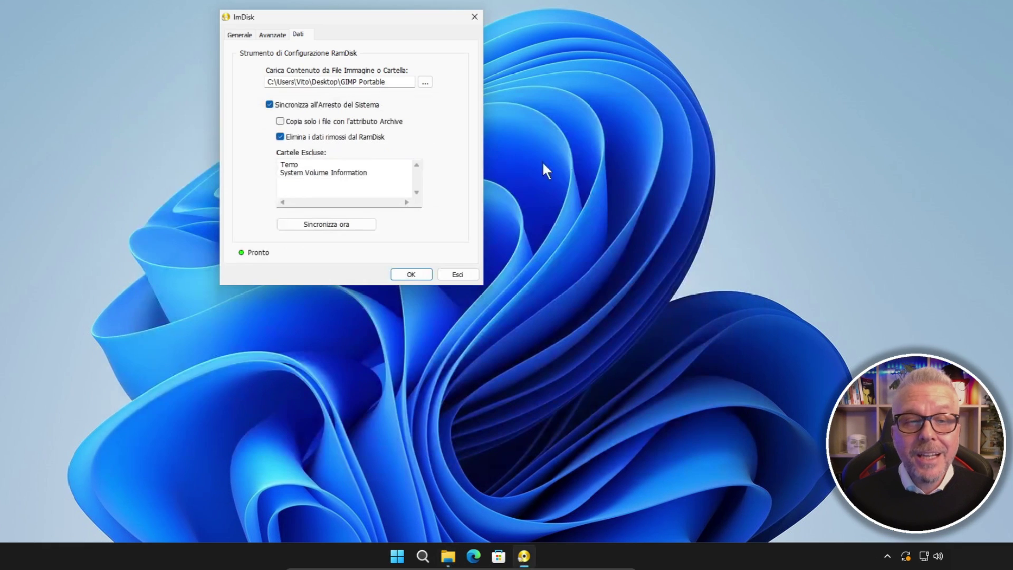
# Step: Synchronise the RAM disk immediately and open the GIMP Portable desktop folder to check for the test file
pyautogui.click(326, 226)
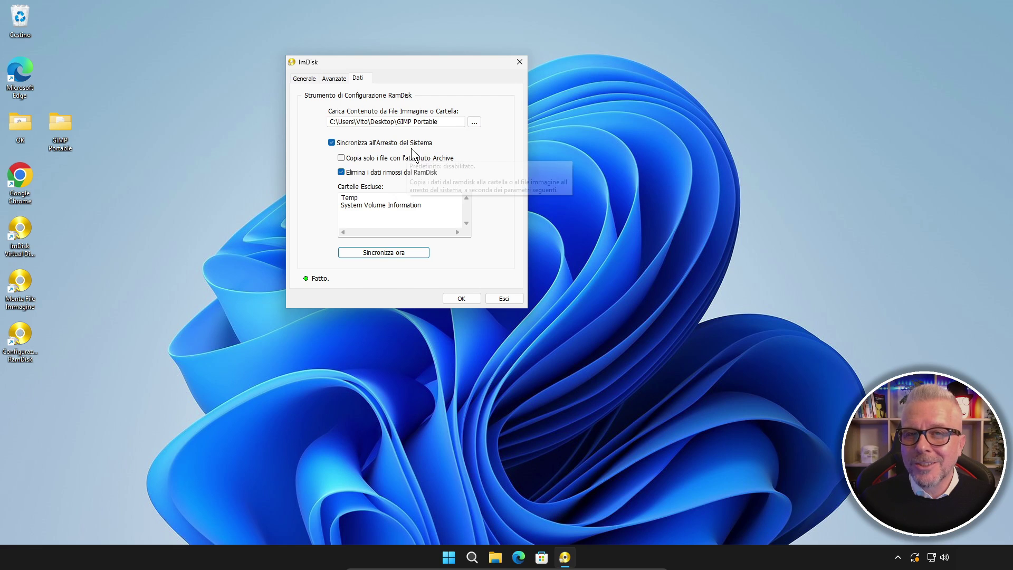
pyautogui.doubleClick(59, 124)
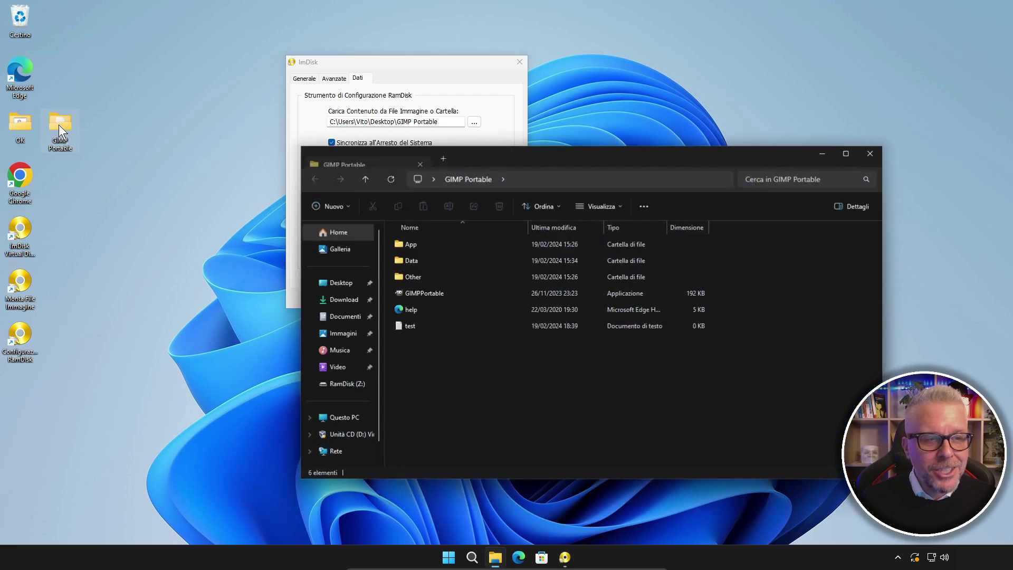